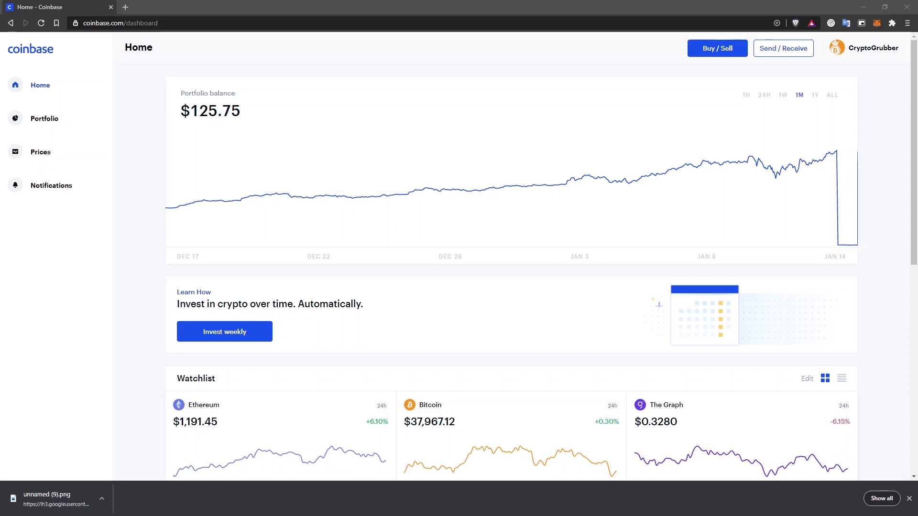
Open the Coinbase portfolio that lists the Bitcoin, Euro and The Graph balances
{"action": "left_click", "coordinate": [41, 124]}
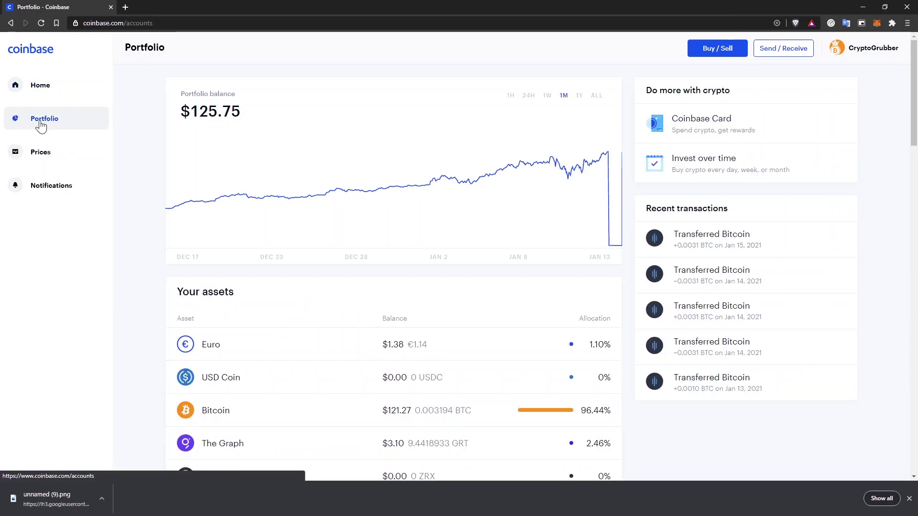
Open the Bitcoin asset page and its Buy / Sell window
{"action": "left_click", "coordinate": [219, 420]}
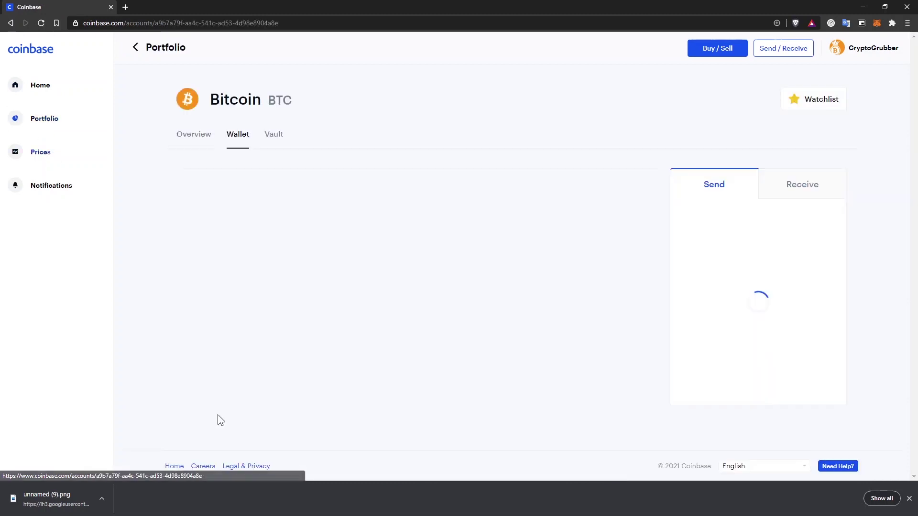
{"action": "left_click", "coordinate": [200, 140]}
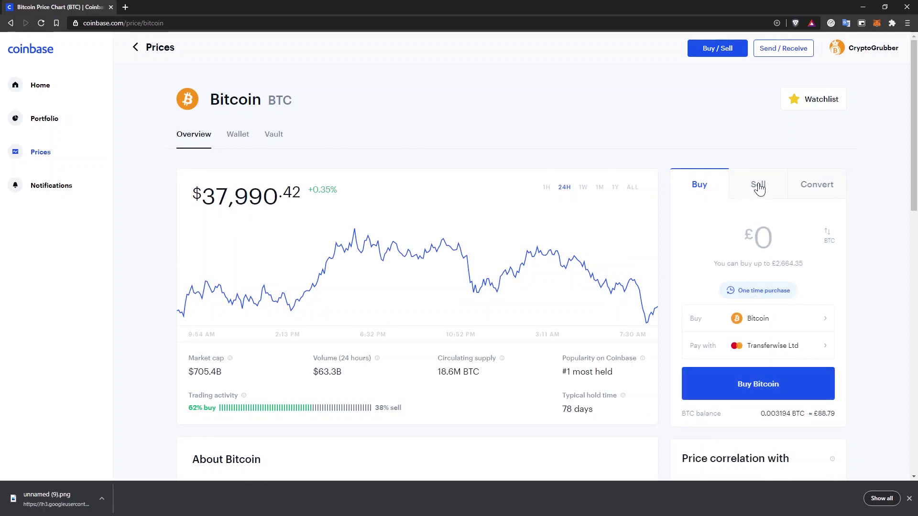
{"action": "left_click", "coordinate": [759, 185]}
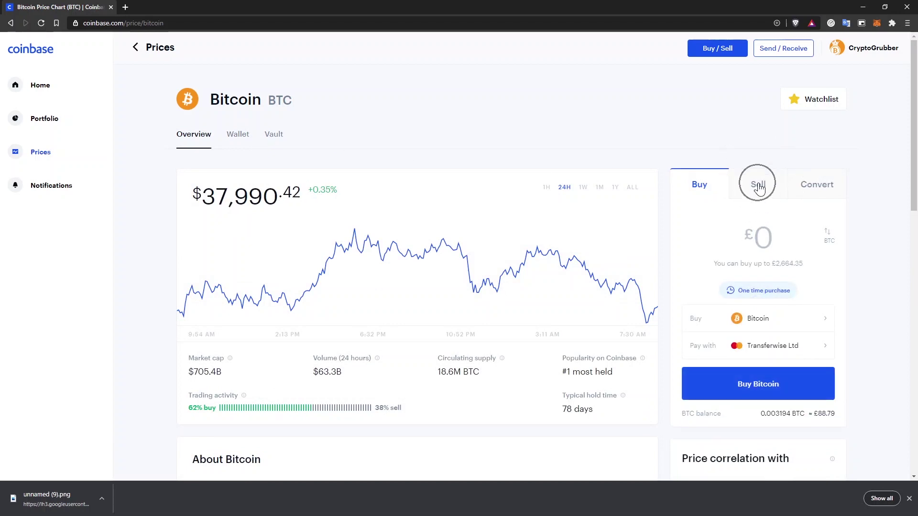
{"action": "left_click", "coordinate": [718, 52]}
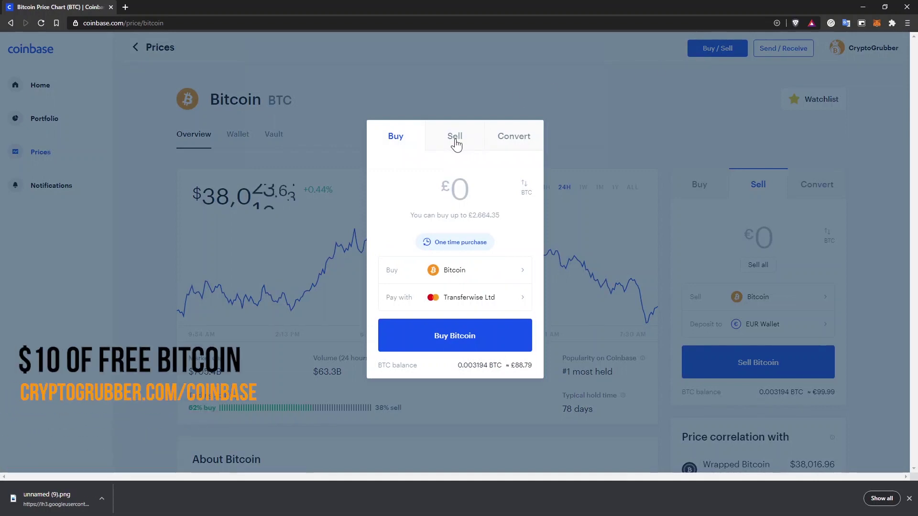
Choose Sell into the EUR Wallet, enter 99, and show it as 0.003194 BTC
{"action": "left_click", "coordinate": [455, 140]}
{"action": "left_click", "coordinate": [451, 275]}
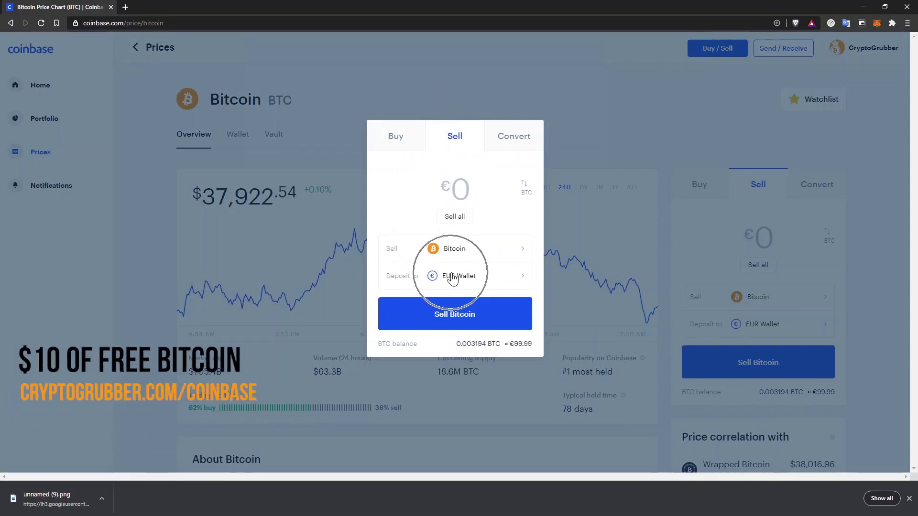
{"action": "left_click", "coordinate": [381, 137]}
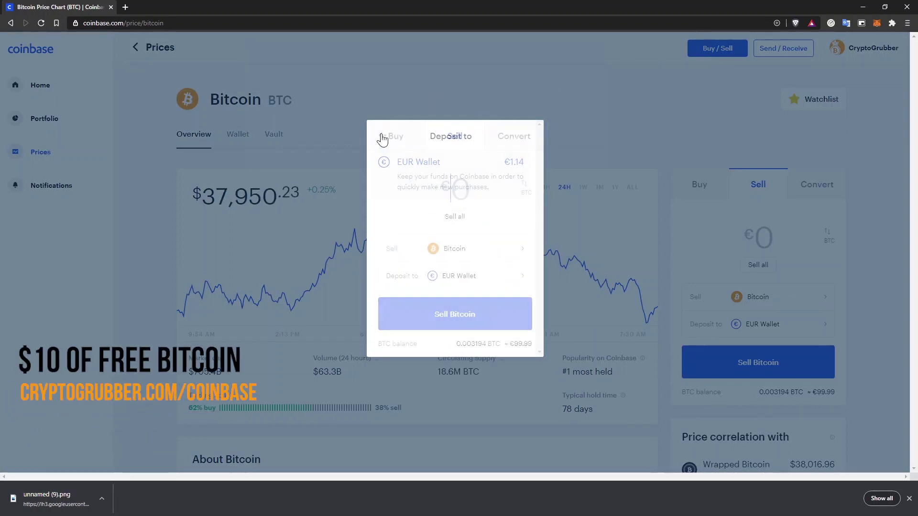
{"action": "left_click", "coordinate": [459, 189]}
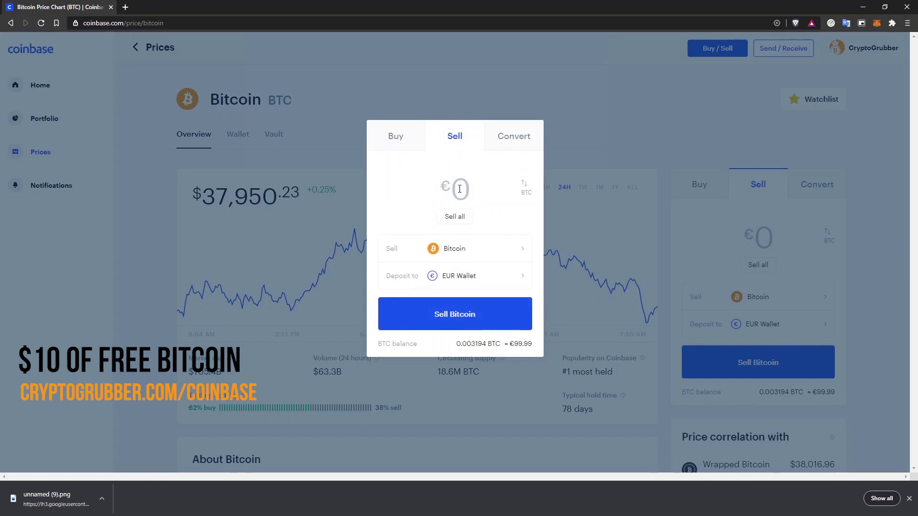
{"action": "type", "text": "99"}
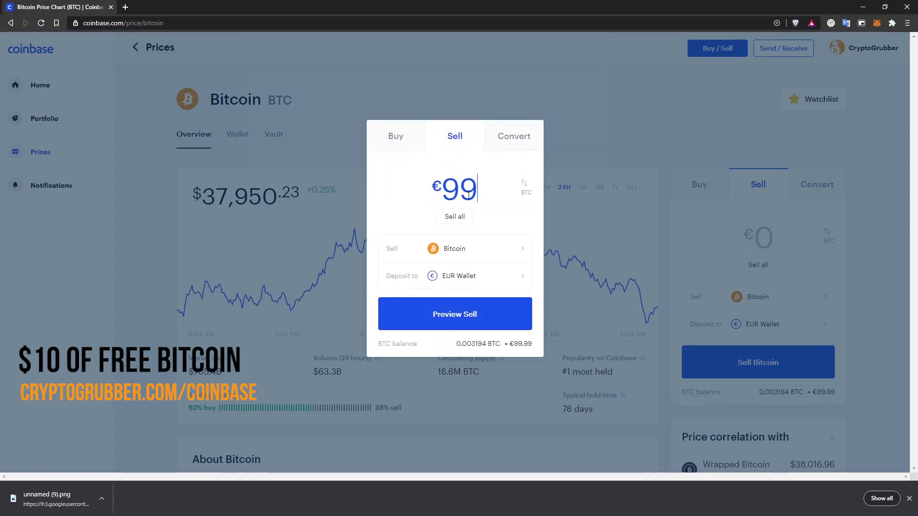
{"action": "left_click", "coordinate": [524, 187]}
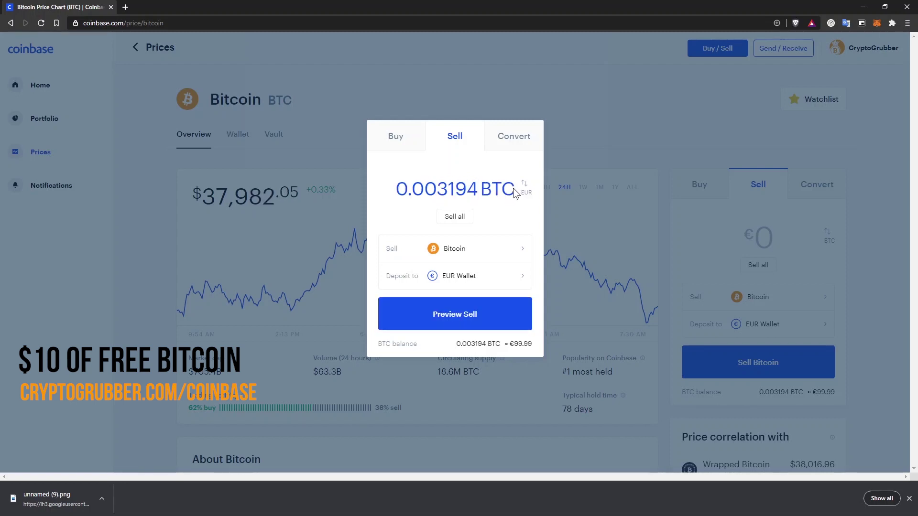
Preview the sale (€2.99 fee, €96.59 payout), cancel it, and open the Euro wallet
{"action": "left_click", "coordinate": [448, 314]}
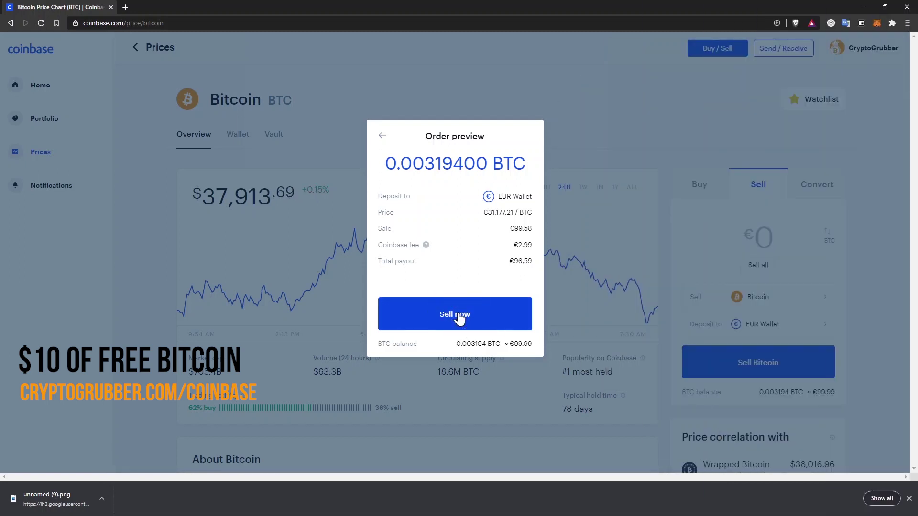
{"action": "left_click", "coordinate": [369, 84]}
{"action": "left_click", "coordinate": [50, 120]}
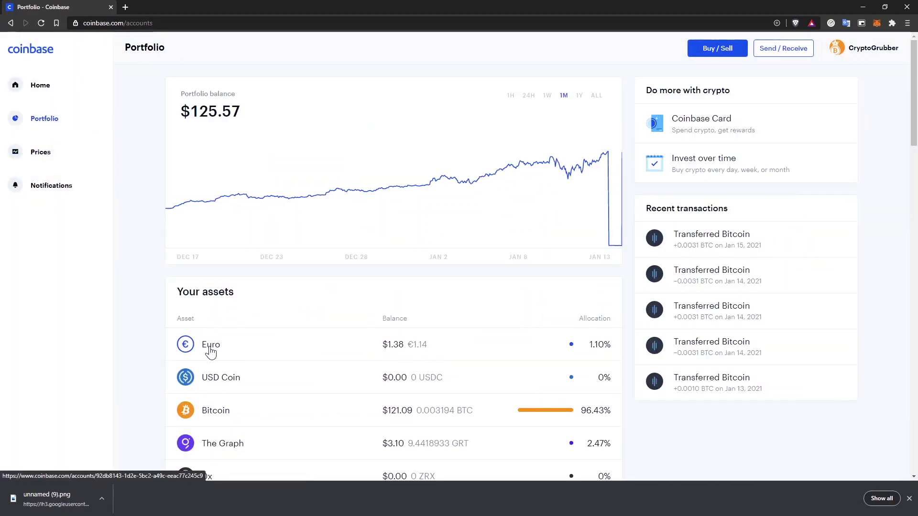
{"action": "left_click", "coordinate": [210, 350]}
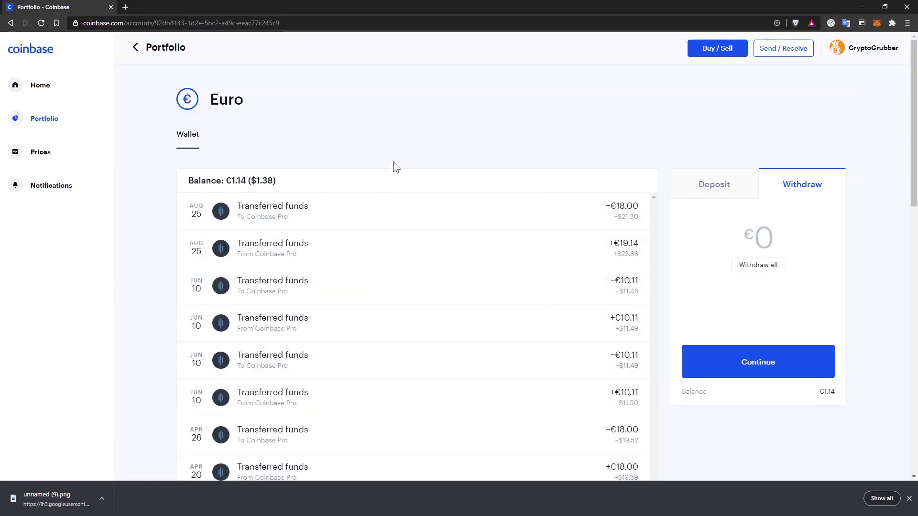
Set up withdrawing the whole €1.14 and browse the debit card and bank destinations
{"action": "left_click", "coordinate": [798, 189]}
{"action": "left_click", "coordinate": [766, 267]}
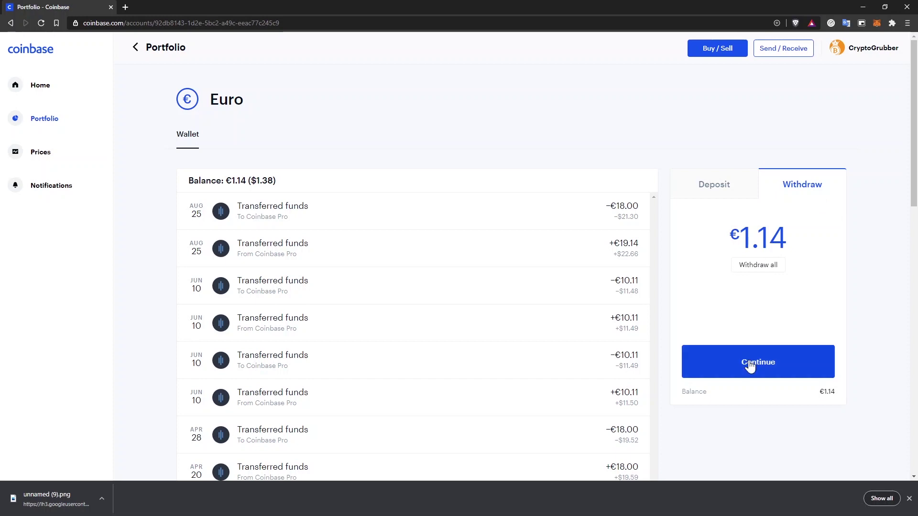
{"action": "left_click", "coordinate": [764, 365]}
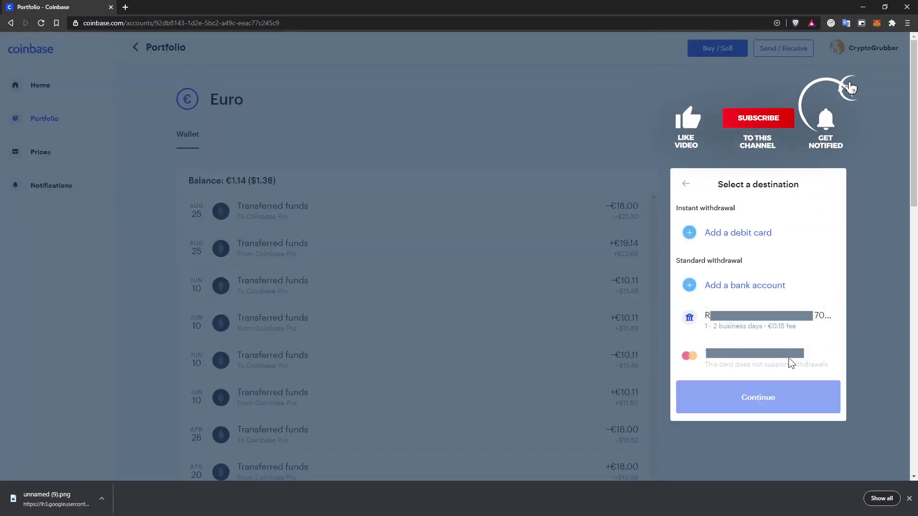
{"action": "left_click", "coordinate": [754, 234]}
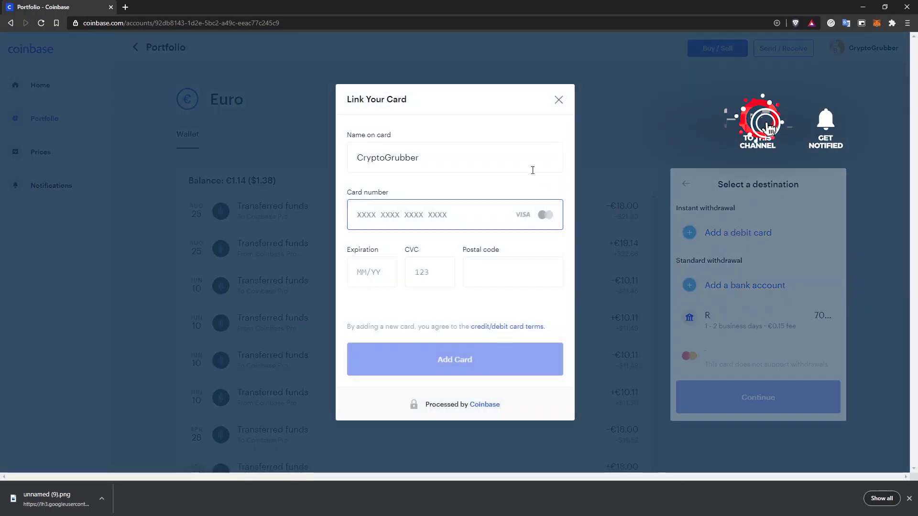
{"action": "left_click", "coordinate": [559, 99]}
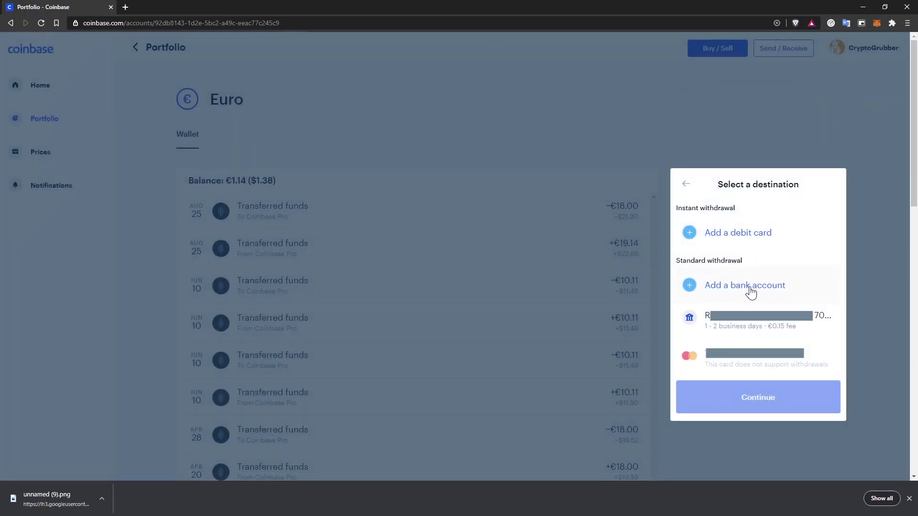
{"action": "left_click", "coordinate": [749, 287]}
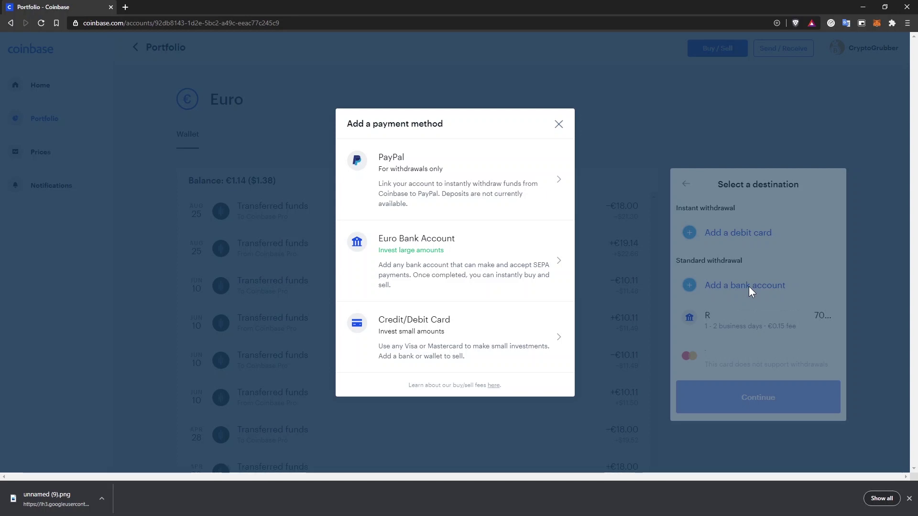
Add a Euro Bank Account, start its verification, and confirm the SEPA payment was sent
{"action": "left_click", "coordinate": [397, 243]}
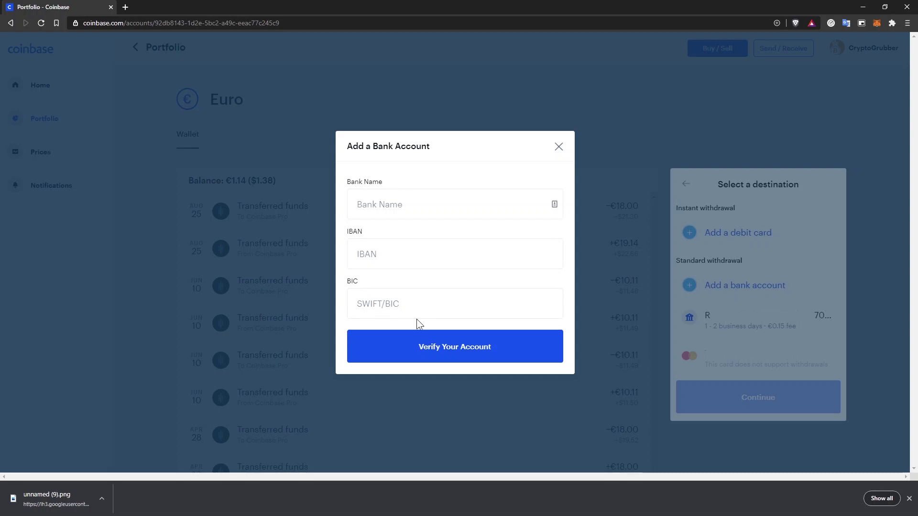
{"action": "left_click", "coordinate": [468, 352]}
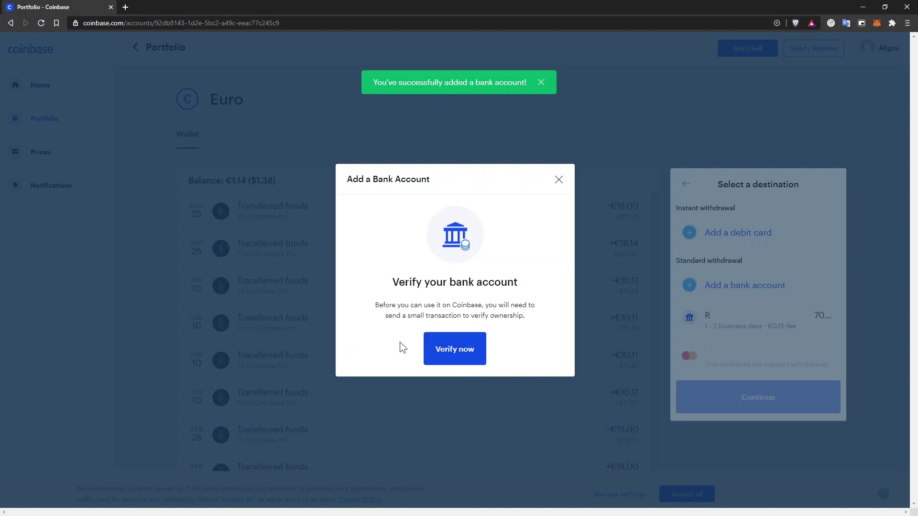
{"action": "left_click", "coordinate": [475, 361]}
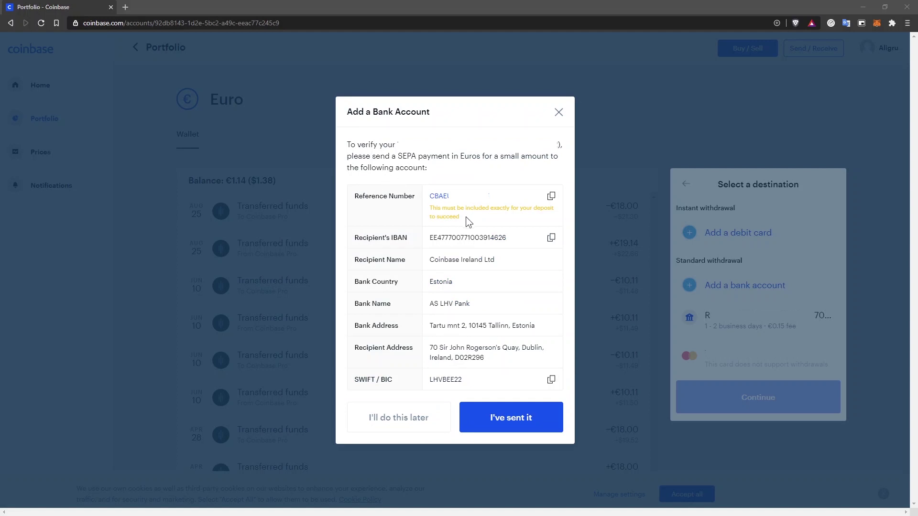
{"action": "left_click_drag", "start_coordinate": [466, 216], "coordinate": [429, 212]}
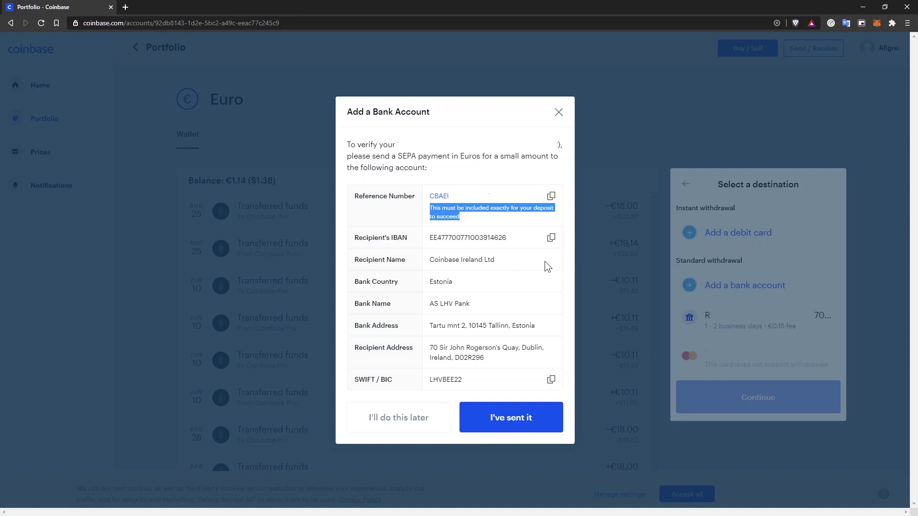
{"action": "left_click", "coordinate": [503, 426]}
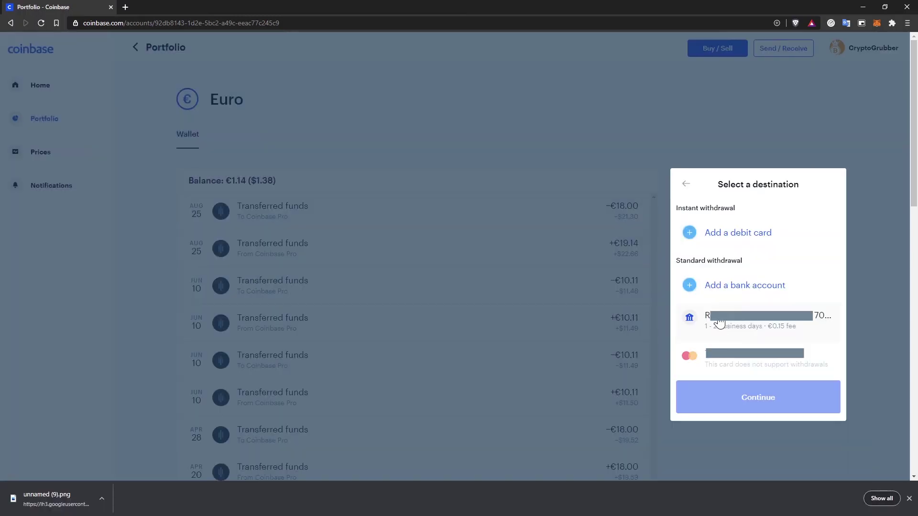
{"action": "left_click", "coordinate": [718, 323]}
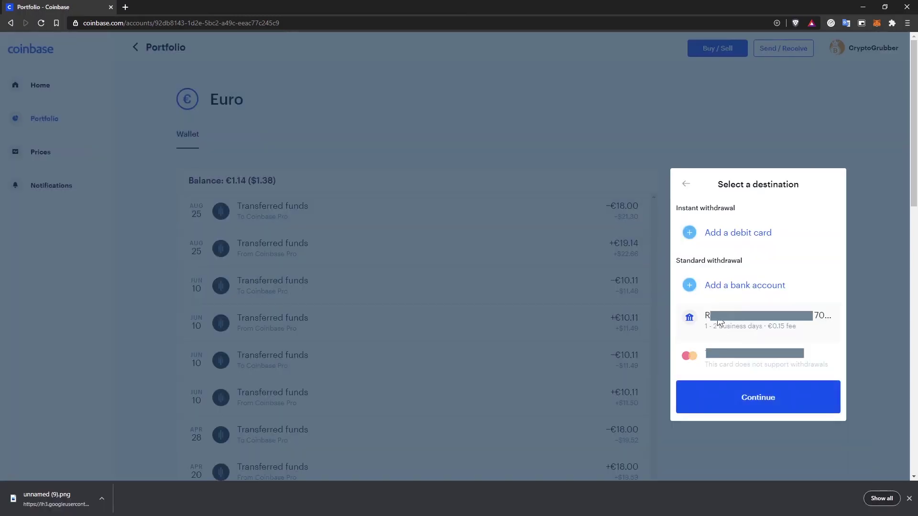
{"action": "left_click", "coordinate": [764, 398]}
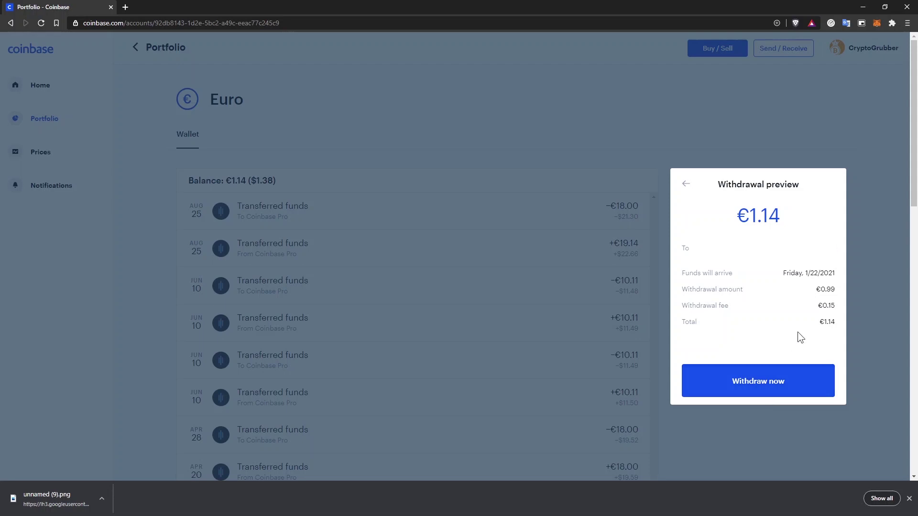
{"action": "left_click_drag", "start_coordinate": [836, 304], "coordinate": [811, 303]}
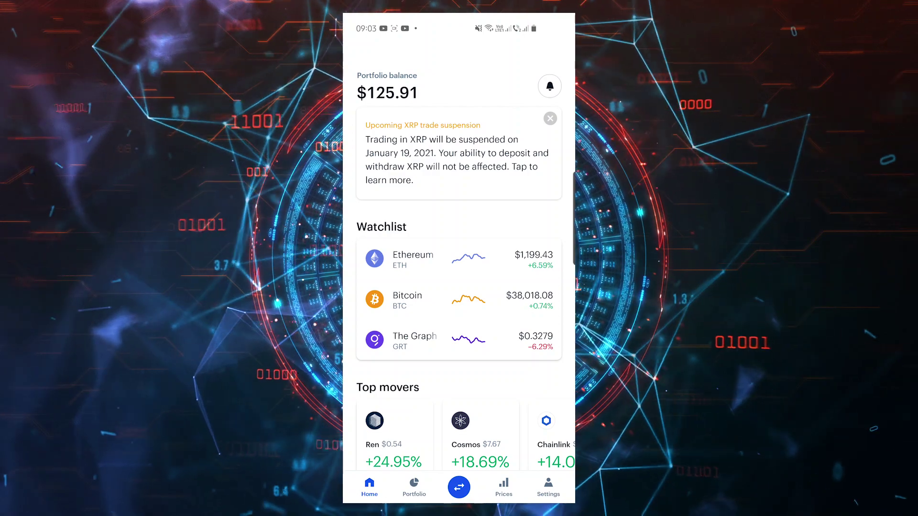
On mobile, set a €90 Bitcoin sale (0.00290237 BTC, €87.01 total) and preview it
{"action": "left_click", "coordinate": [459, 488]}
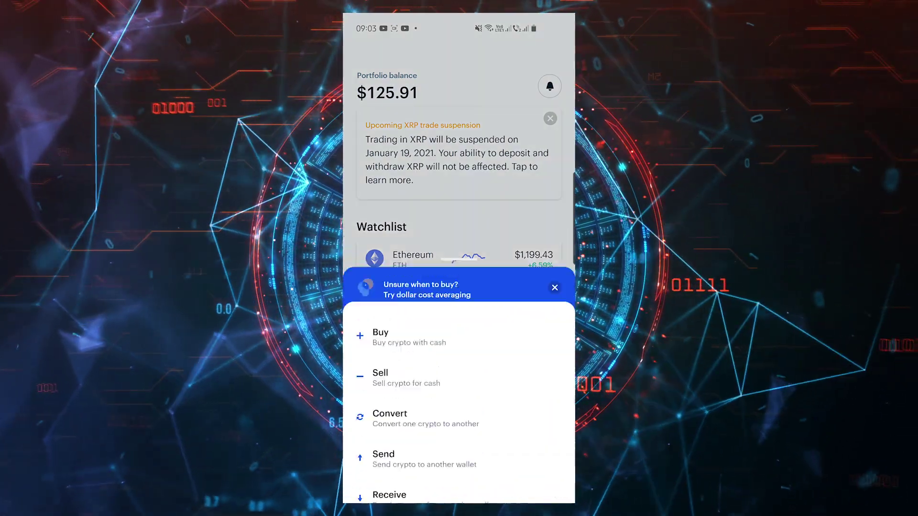
{"action": "left_click", "coordinate": [406, 358]}
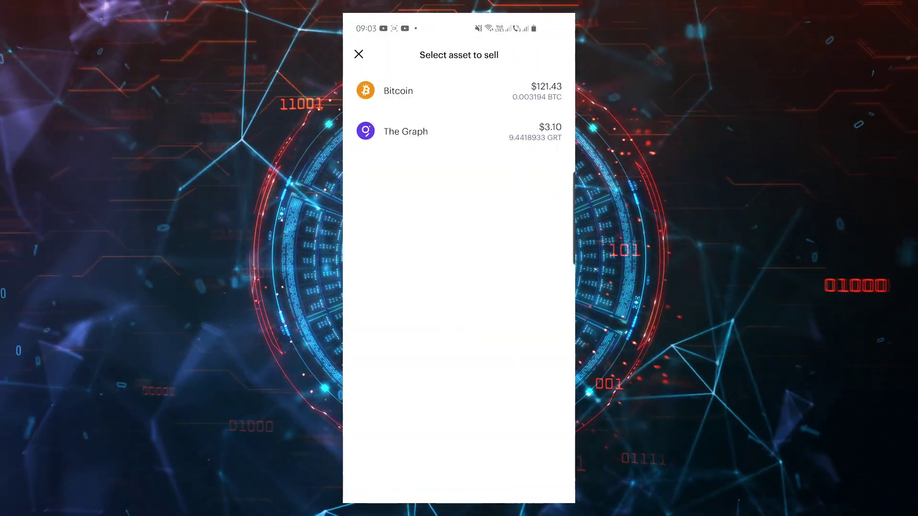
{"action": "left_click", "coordinate": [398, 91]}
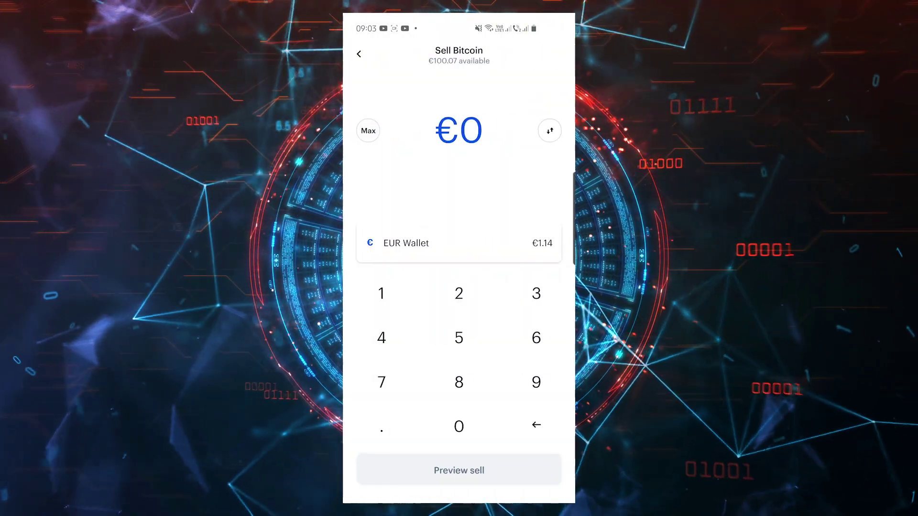
{"action": "left_click", "coordinate": [536, 382]}
{"action": "left_click", "coordinate": [459, 426]}
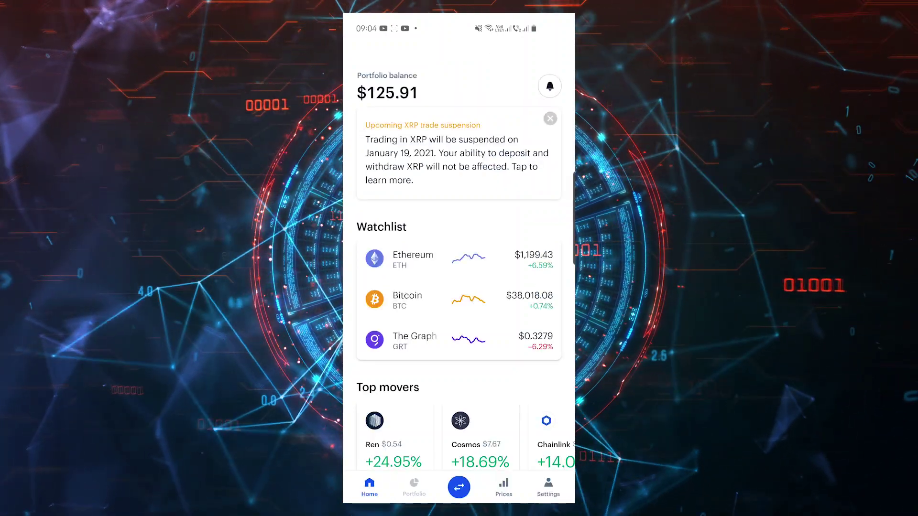
On mobile, prepare a €1 Euro wallet withdrawal to the bank account with €0.15 fee
{"action": "left_click", "coordinate": [415, 488]}
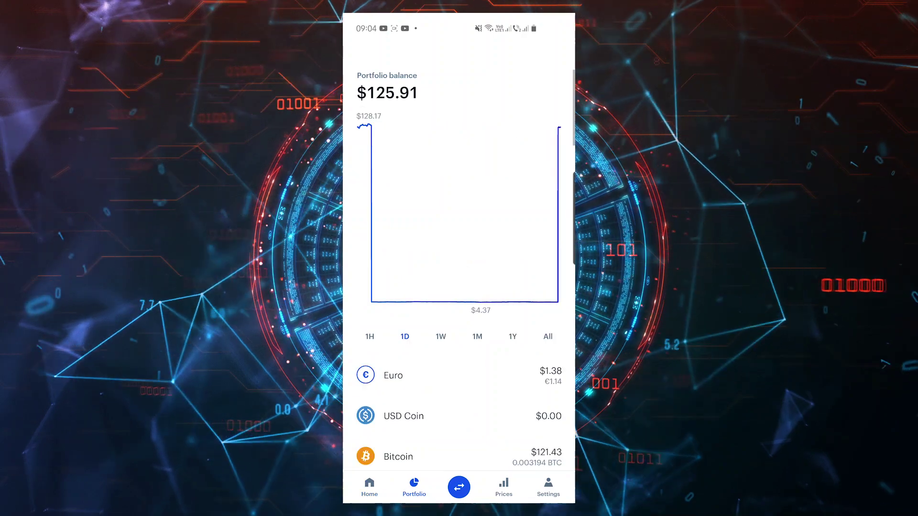
{"action": "left_click", "coordinate": [459, 375]}
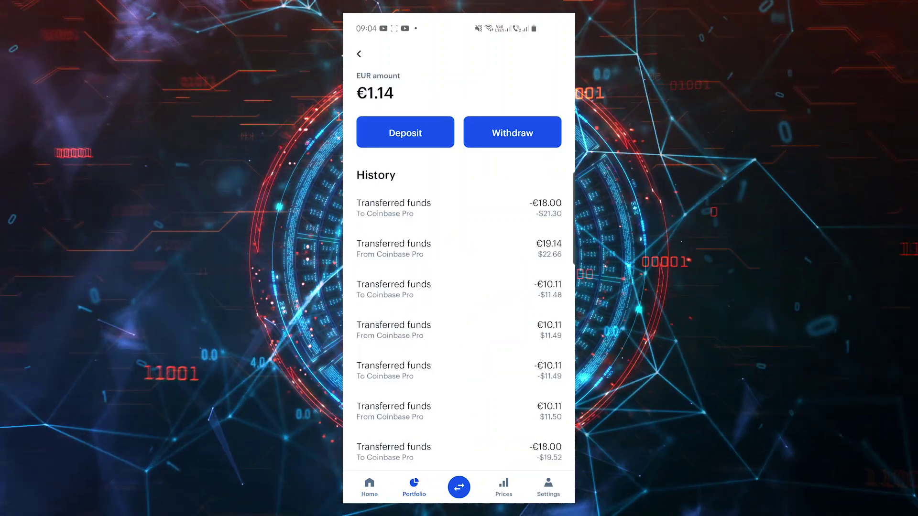
{"action": "left_click", "coordinate": [512, 133]}
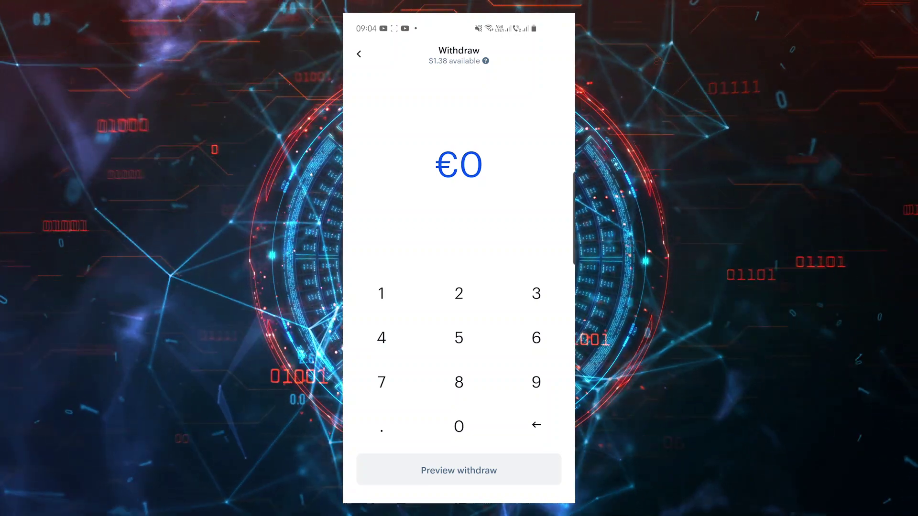
{"action": "left_click", "coordinate": [381, 294]}
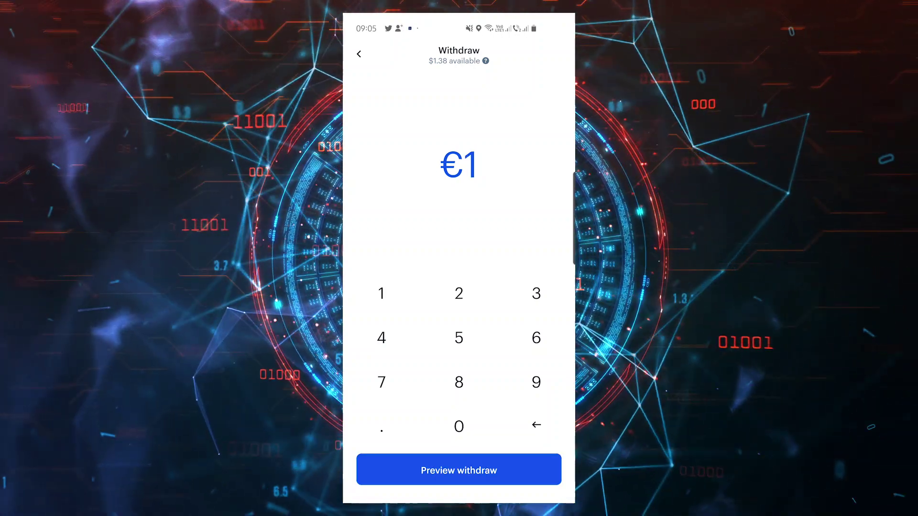
{"action": "left_click", "coordinate": [459, 471]}
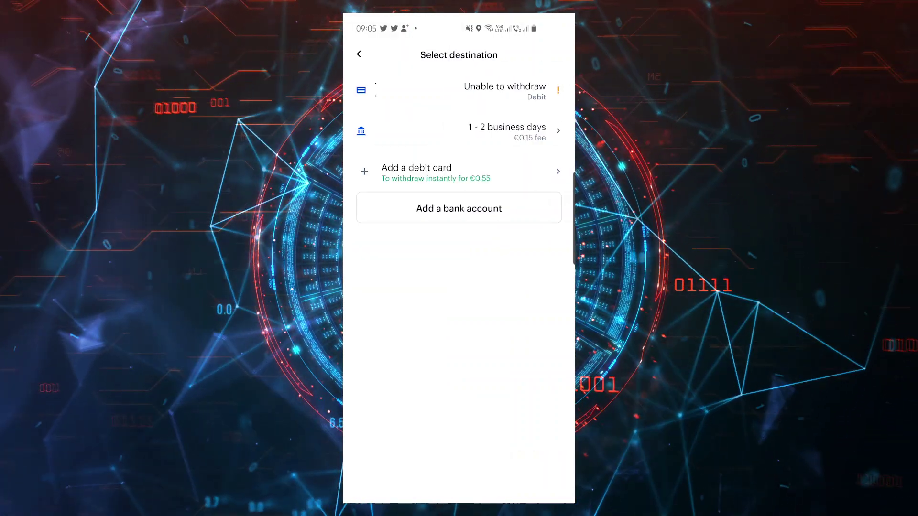
{"action": "left_click", "coordinate": [507, 130]}
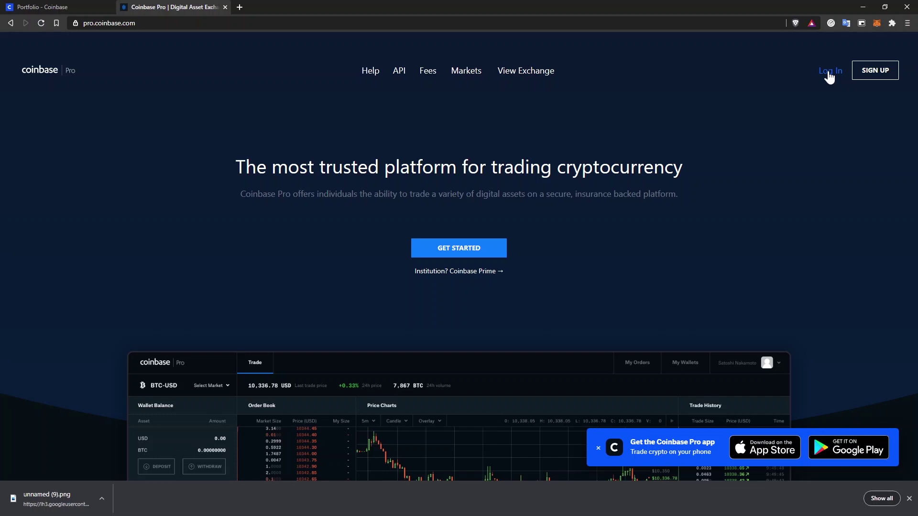
Log in to Coinbase Pro by authorizing it with the Coinbase account
{"action": "left_click", "coordinate": [829, 75]}
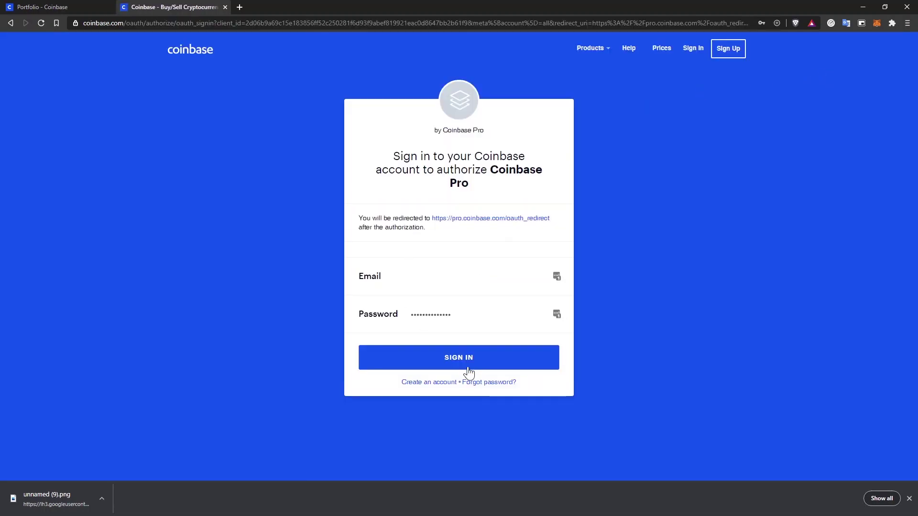
{"action": "left_click", "coordinate": [472, 366]}
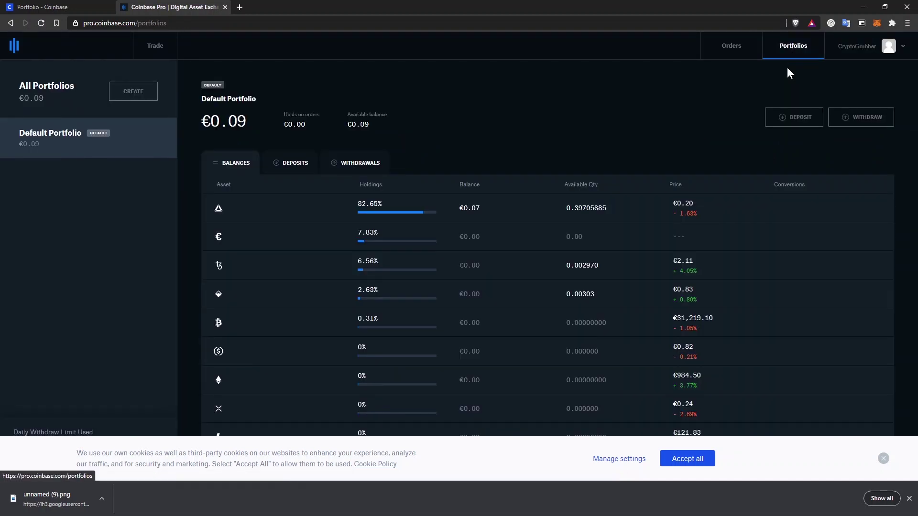
Deposit the maximum 0.003194 BTC from Coinbase.com into the Coinbase Pro Default Portfolio
{"action": "left_click", "coordinate": [807, 118]}
{"action": "type", "text": "btc"}
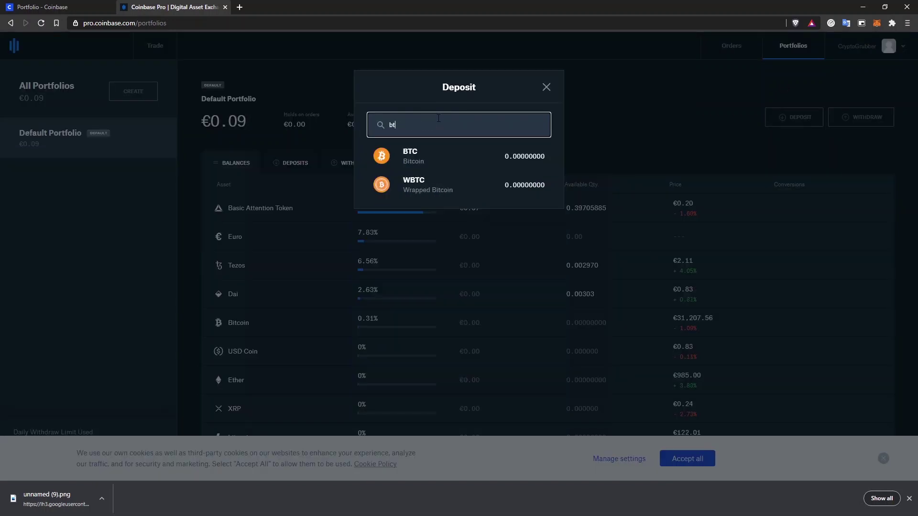
{"action": "left_click", "coordinate": [421, 166]}
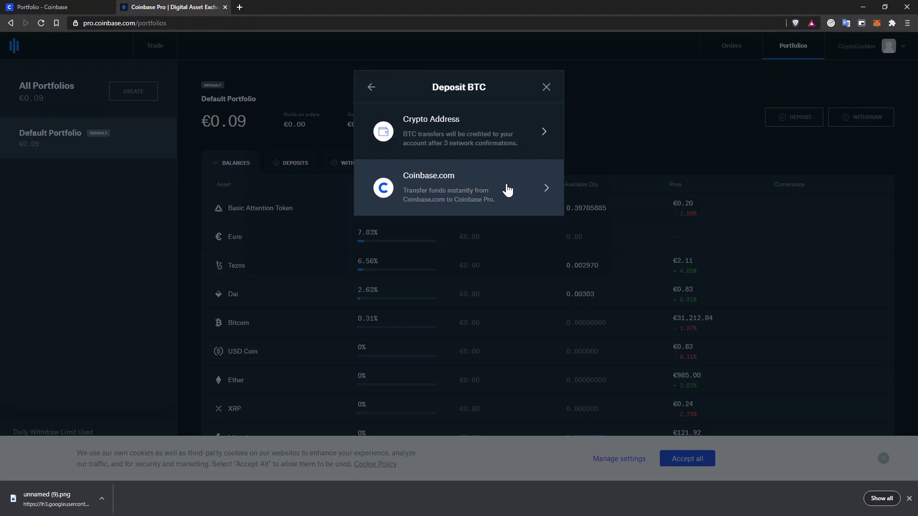
{"action": "left_click", "coordinate": [446, 184]}
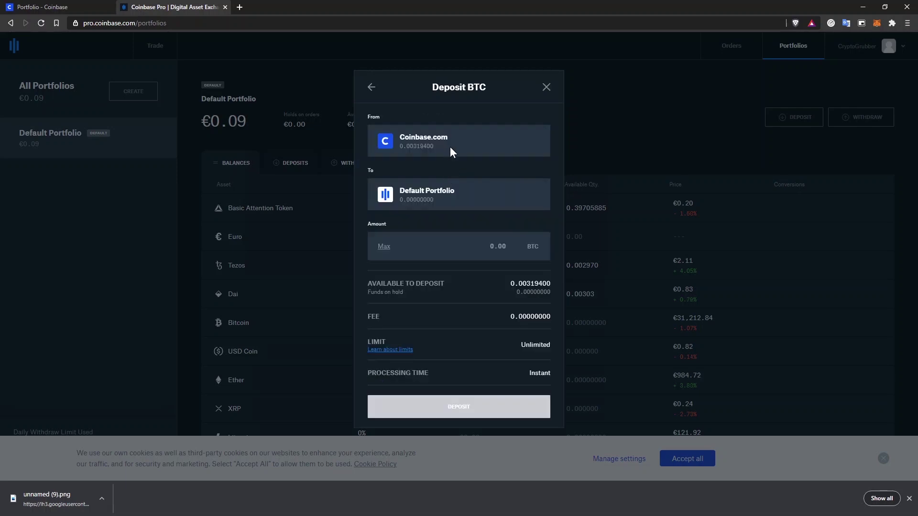
{"action": "left_click", "coordinate": [384, 247]}
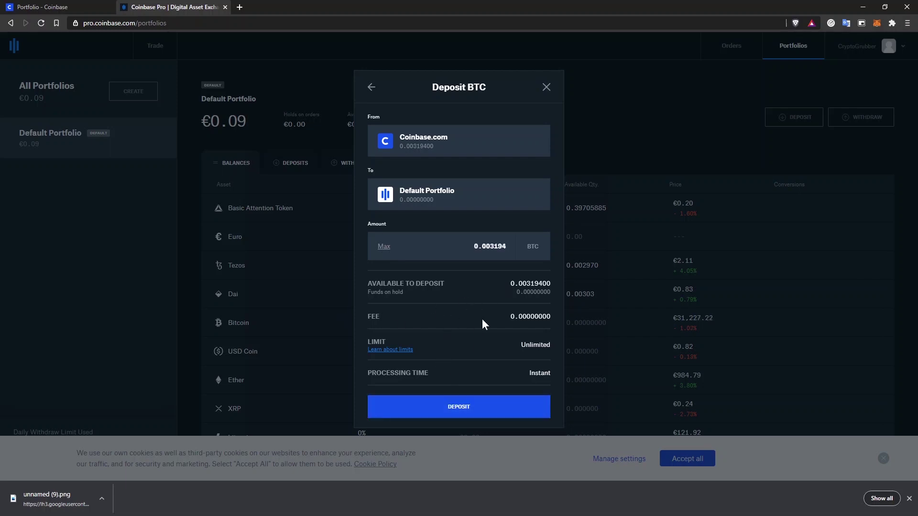
{"action": "left_click", "coordinate": [468, 407]}
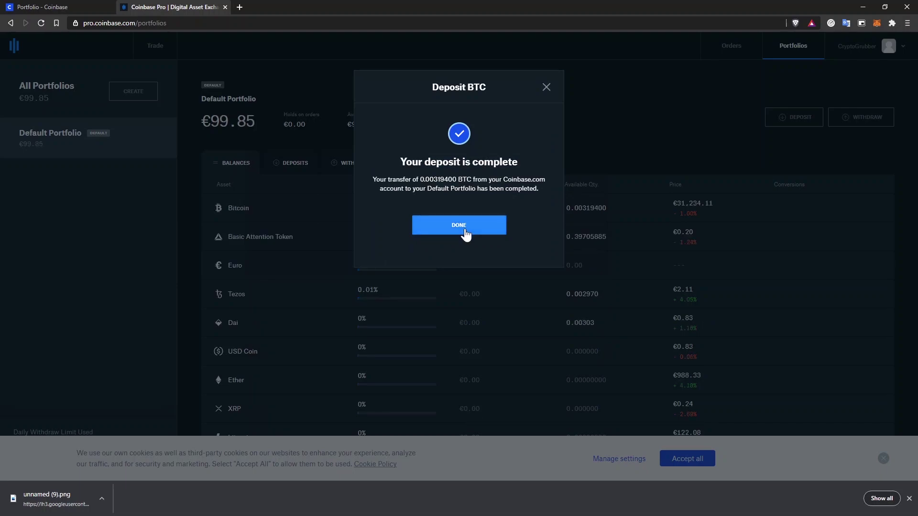
{"action": "left_click", "coordinate": [466, 235]}
Browse the market list, filtering to euro markets and searching for 'btc'
{"action": "left_click", "coordinate": [155, 45]}
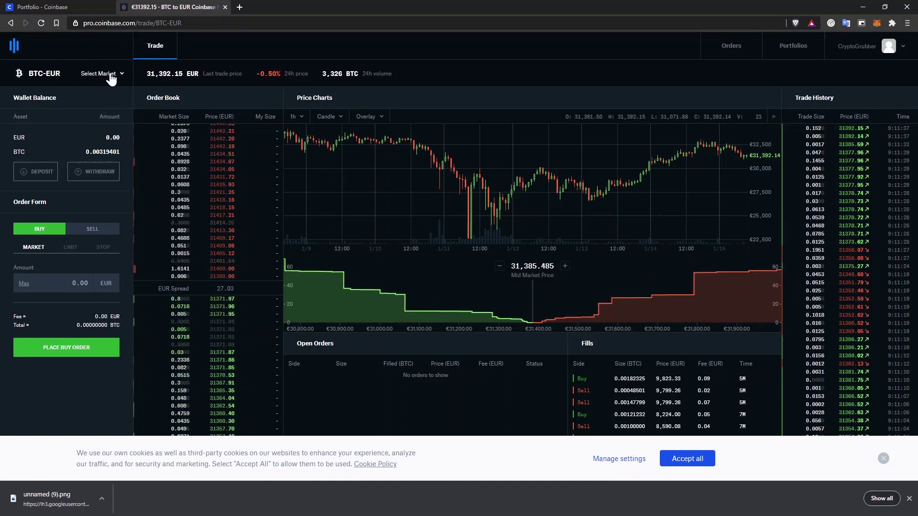
{"action": "left_click", "coordinate": [111, 75]}
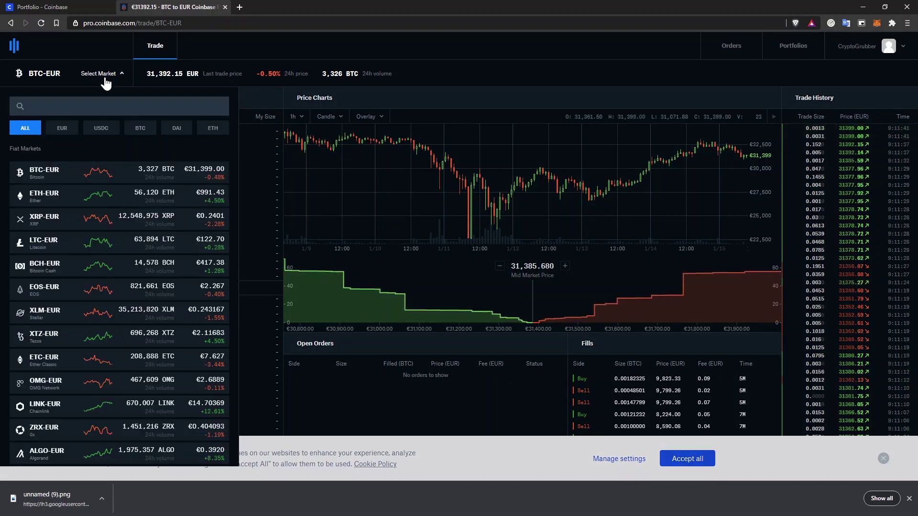
{"action": "left_click", "coordinate": [68, 127]}
{"action": "left_click", "coordinate": [71, 104]}
{"action": "type", "text": "btc"}
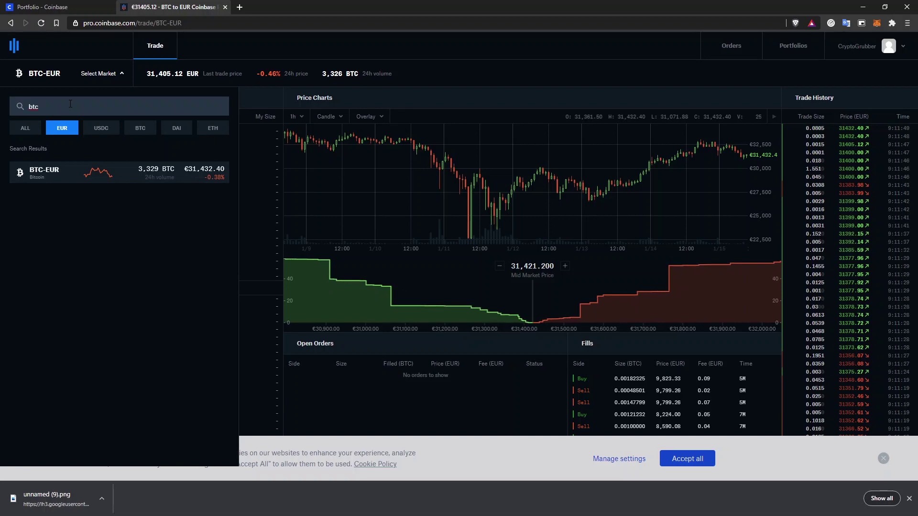
{"action": "left_click", "coordinate": [25, 128]}
Clear the market search text and select the BTC-EUR market
{"action": "key", "text": "BackSpace"}
{"action": "key", "text": "BackSpace"}
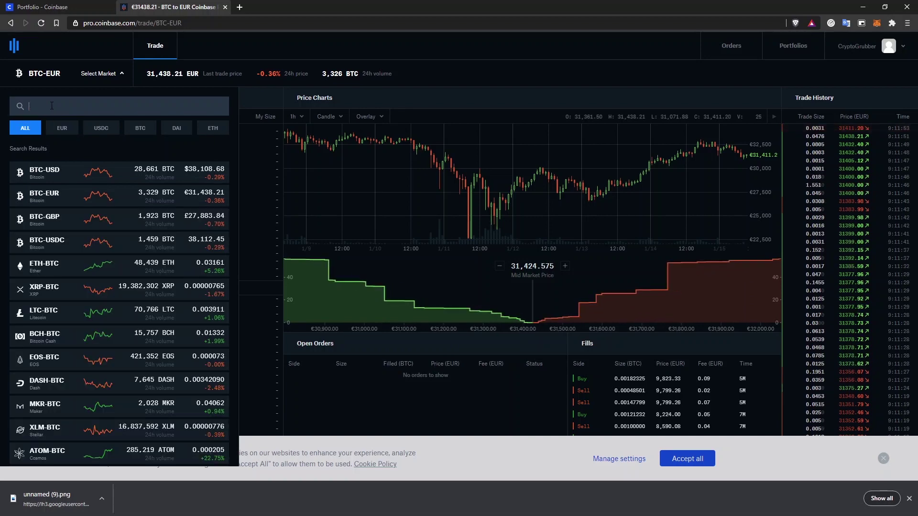
{"action": "type", "text": "usd"}
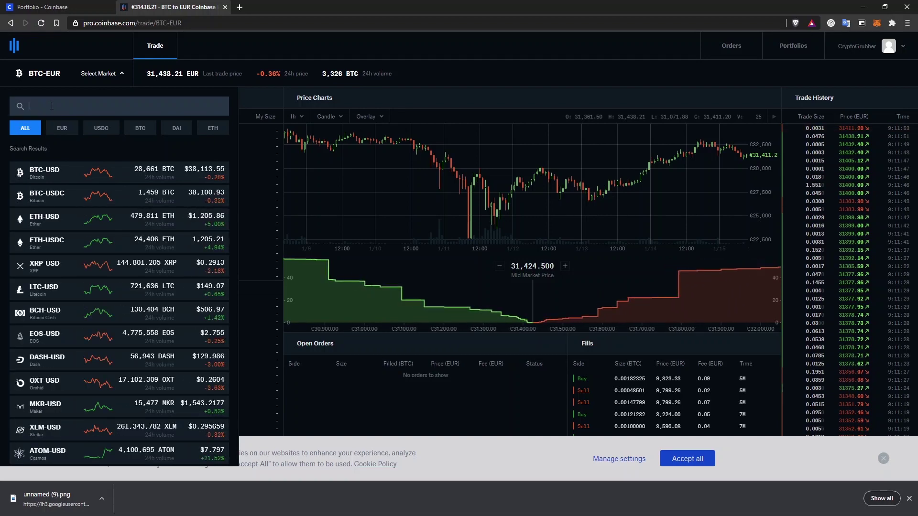
{"action": "type", "text": "gbp"}
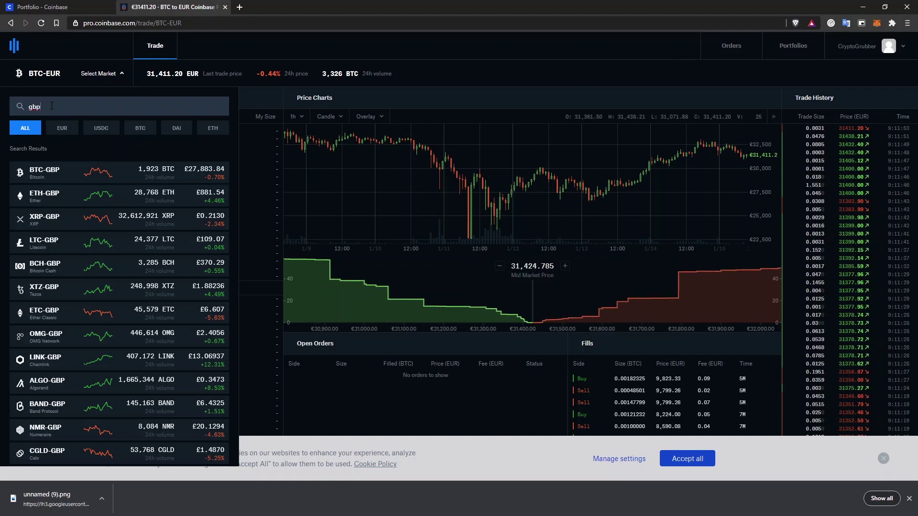
{"action": "type", "text": "eth"}
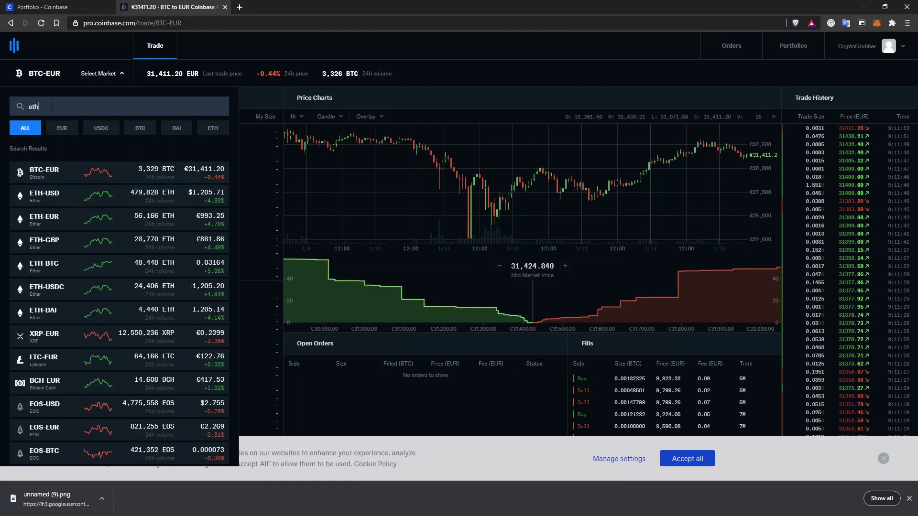
{"action": "type", "text": "-usd"}
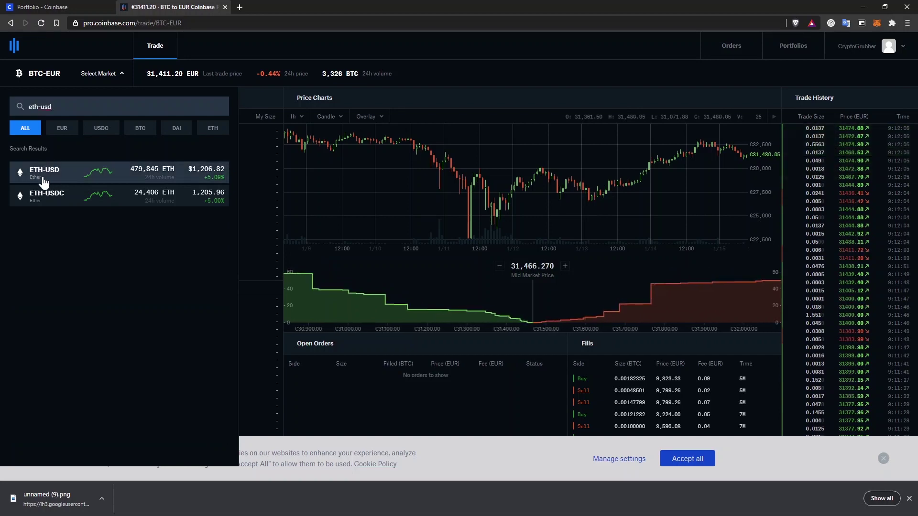
{"action": "key", "text": "ctrl+a"}
{"action": "key", "text": "BackSpace"}
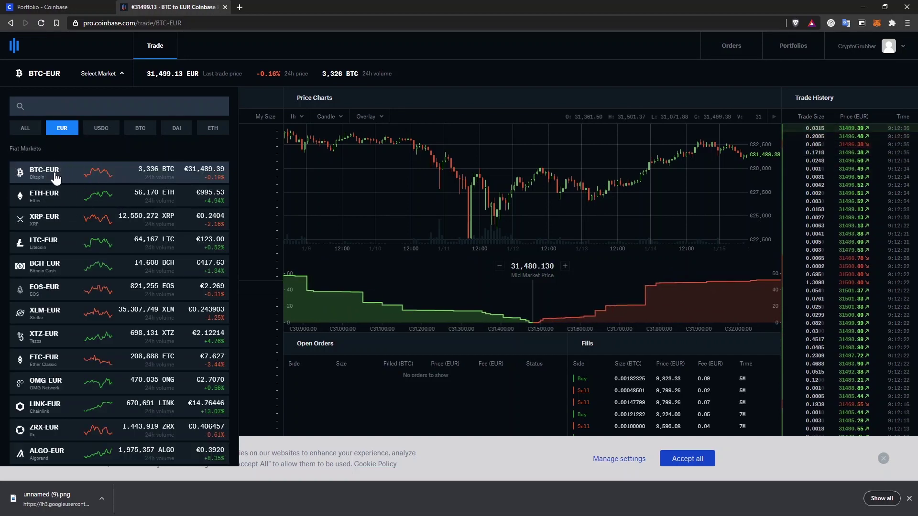
{"action": "left_click", "coordinate": [55, 172]}
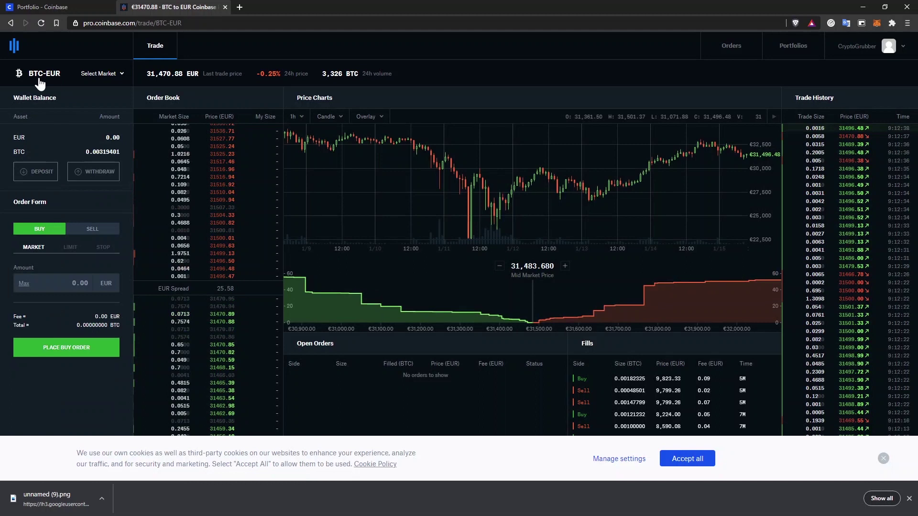
Switch the BTC-EUR order form to sell and search Google for '50 usd to btc'
{"action": "left_click", "coordinate": [39, 76]}
{"action": "left_click", "coordinate": [92, 229]}
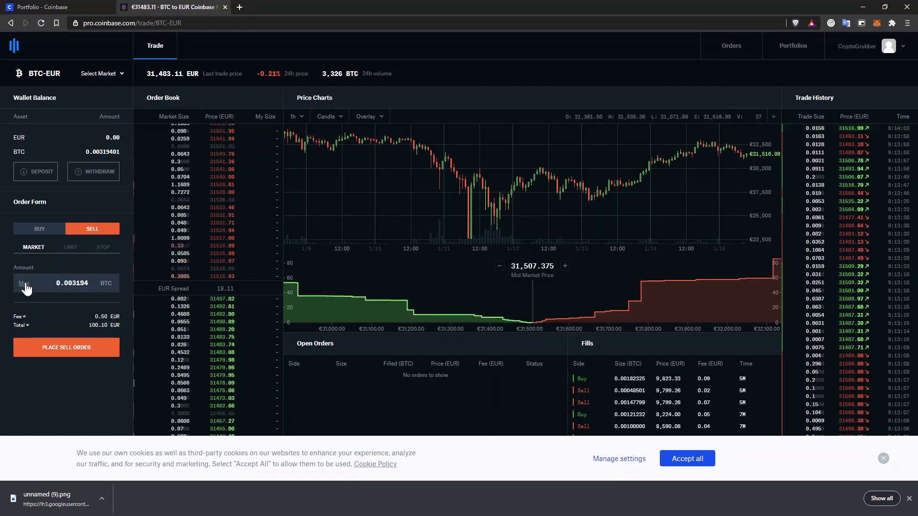
{"action": "left_click", "coordinate": [239, 7]}
{"action": "type", "text": "50 usd to btc"}
{"action": "key", "text": "Return"}
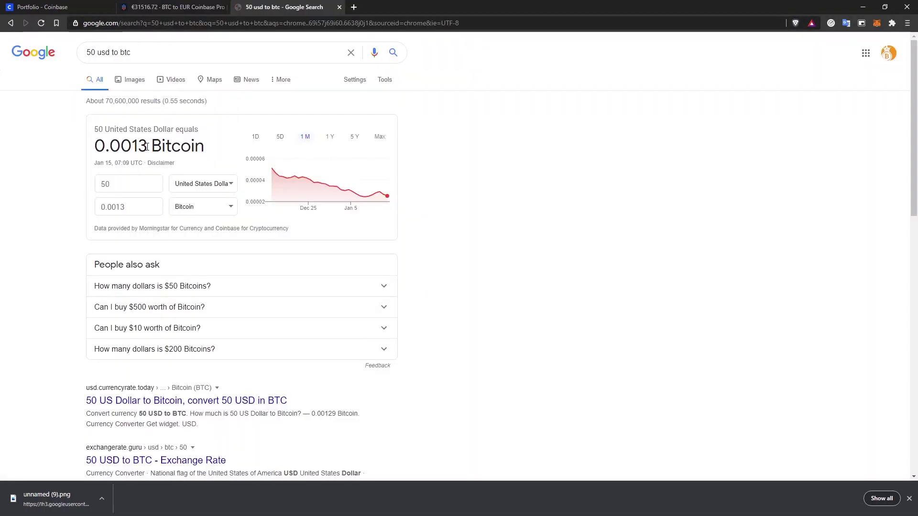
Copy the 0.0013 BTC conversion result and bring it back to the sell amount field
{"action": "right_click", "coordinate": [110, 149]}
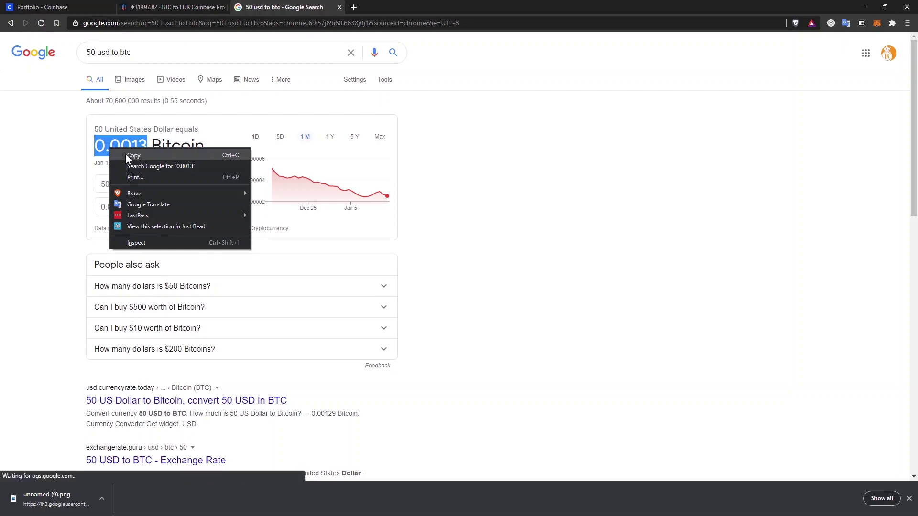
{"action": "left_click", "coordinate": [133, 155]}
{"action": "left_click", "coordinate": [173, 8]}
{"action": "right_click", "coordinate": [76, 283]}
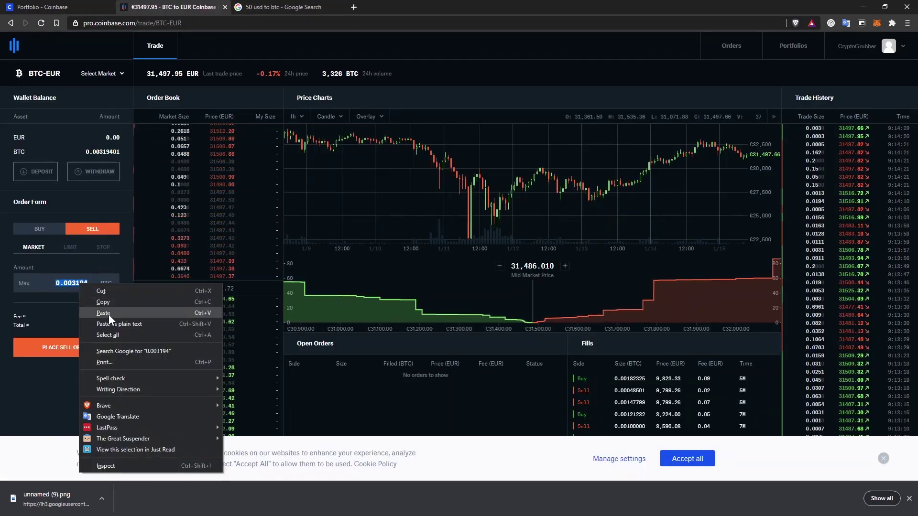
Paste 0.0013, then Max the sell amount to 0.003194 BTC, showing a 0.50 EUR fee
{"action": "left_click", "coordinate": [83, 323]}
{"action": "left_click", "coordinate": [24, 284]}
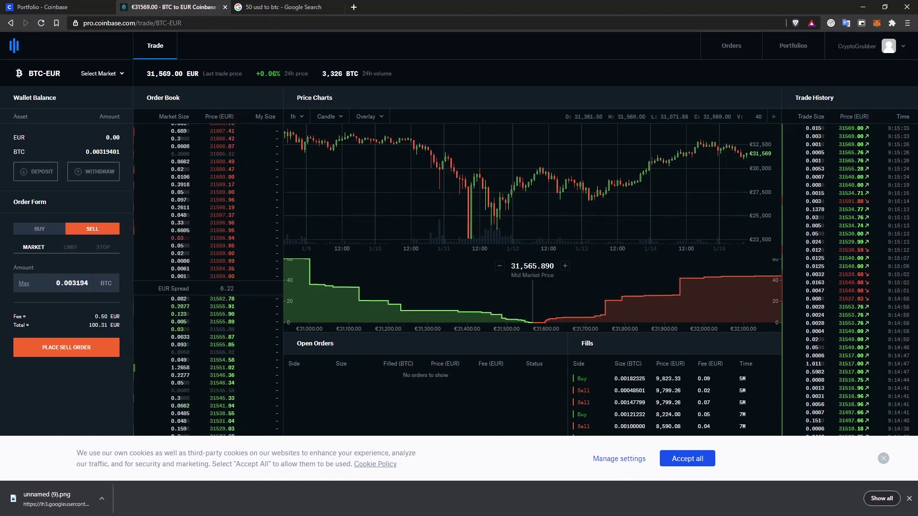
{"action": "left_click_drag", "start_coordinate": [94, 317], "coordinate": [120, 317]}
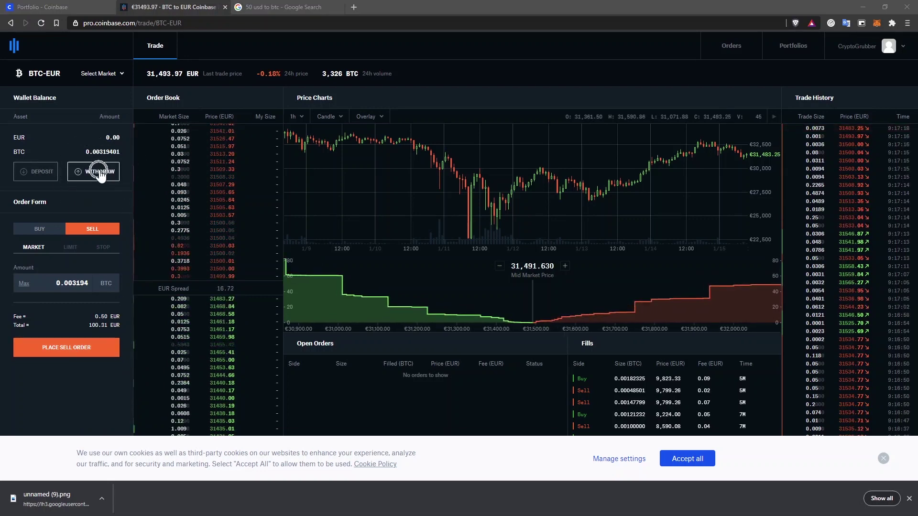
{"action": "left_click", "coordinate": [99, 173]}
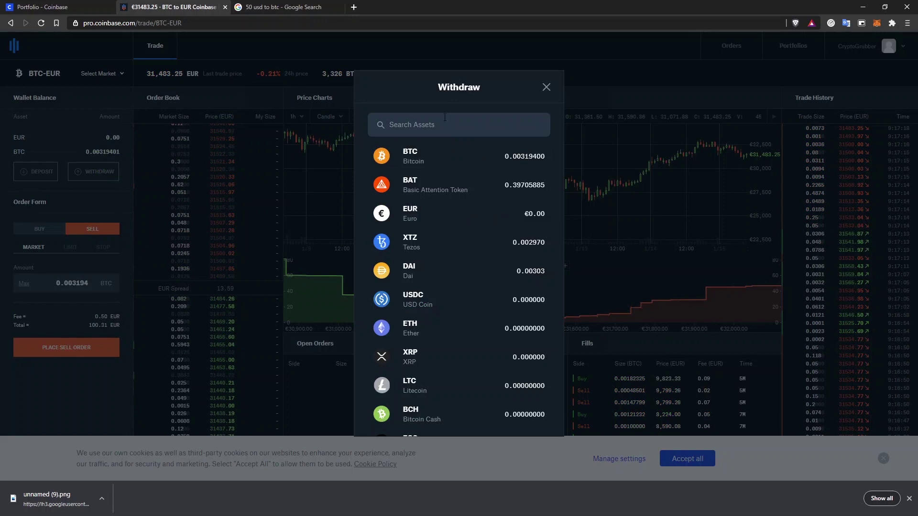
Choose EUR as the withdrawal asset with SEPA Transfer as the method, and submit
{"action": "left_click", "coordinate": [444, 120]}
{"action": "type", "text": "eur"}
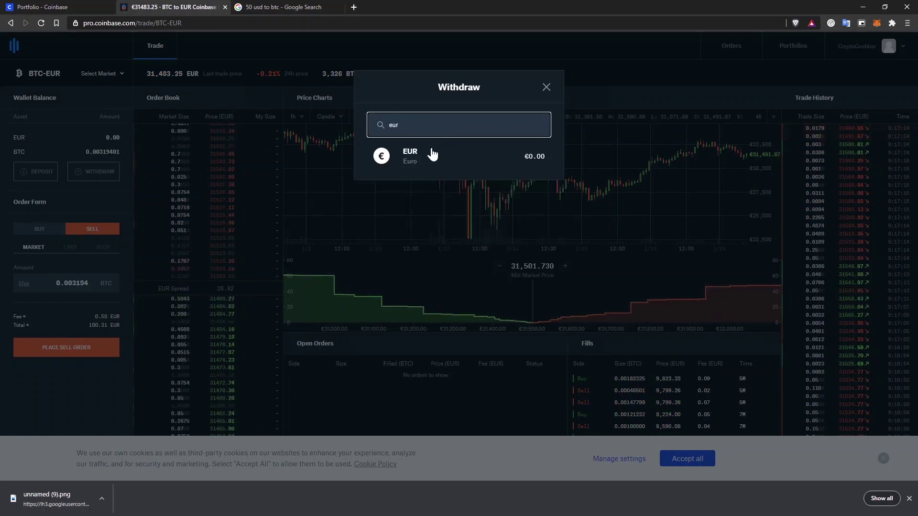
{"action": "left_click", "coordinate": [410, 158]}
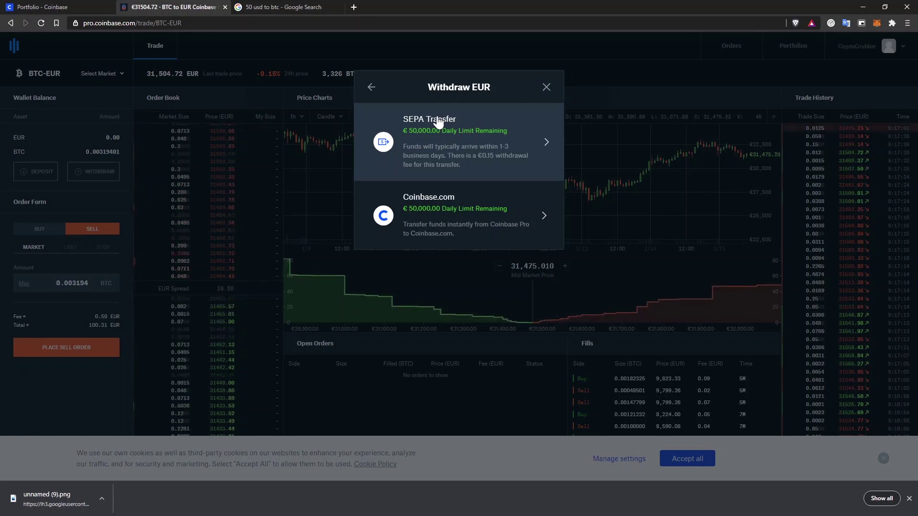
{"action": "left_click", "coordinate": [438, 122]}
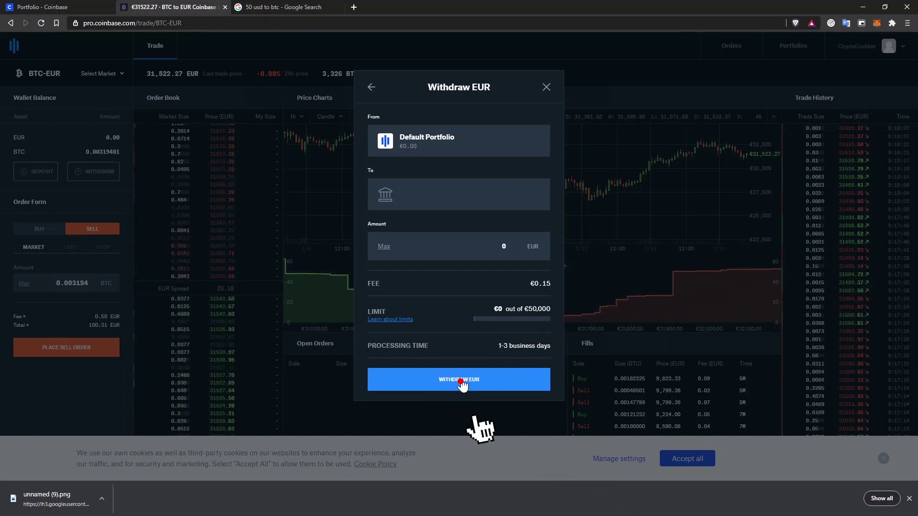
{"action": "left_click", "coordinate": [461, 383]}
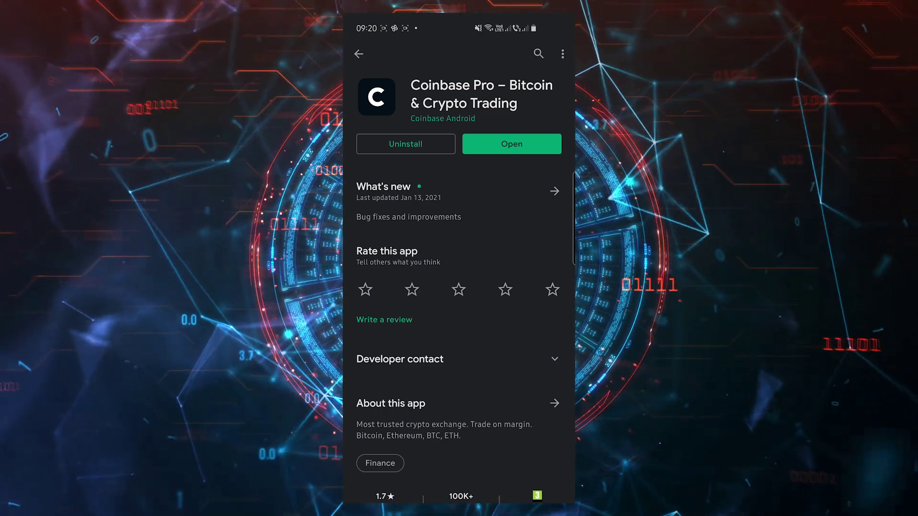
In the mobile app, start a MARKET sell order on the BTC • EUR market
{"action": "left_click", "coordinate": [512, 144]}
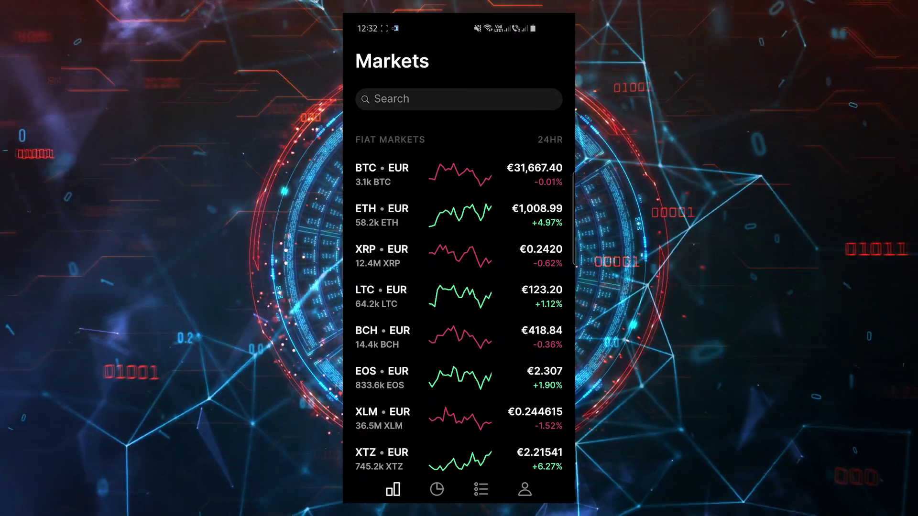
{"action": "left_click", "coordinate": [382, 174]}
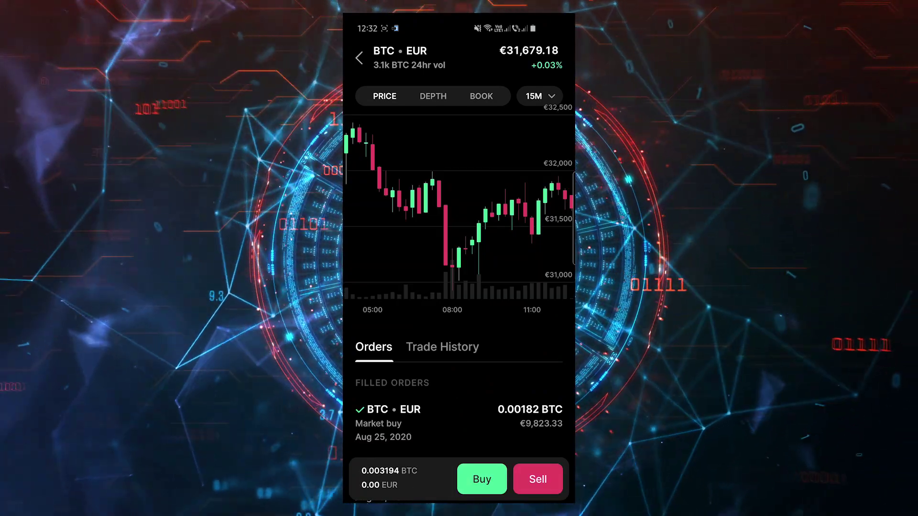
{"action": "left_click", "coordinate": [538, 479]}
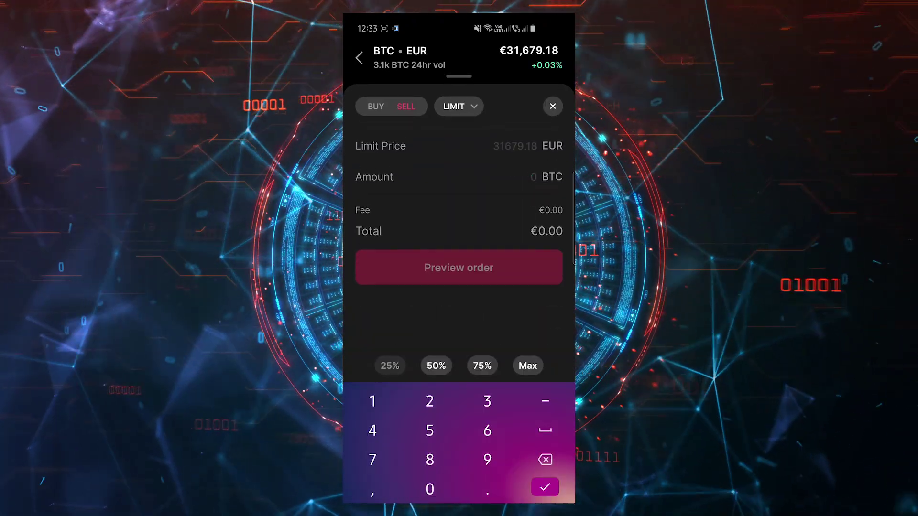
{"action": "left_click", "coordinate": [458, 107]}
{"action": "left_click", "coordinate": [453, 162]}
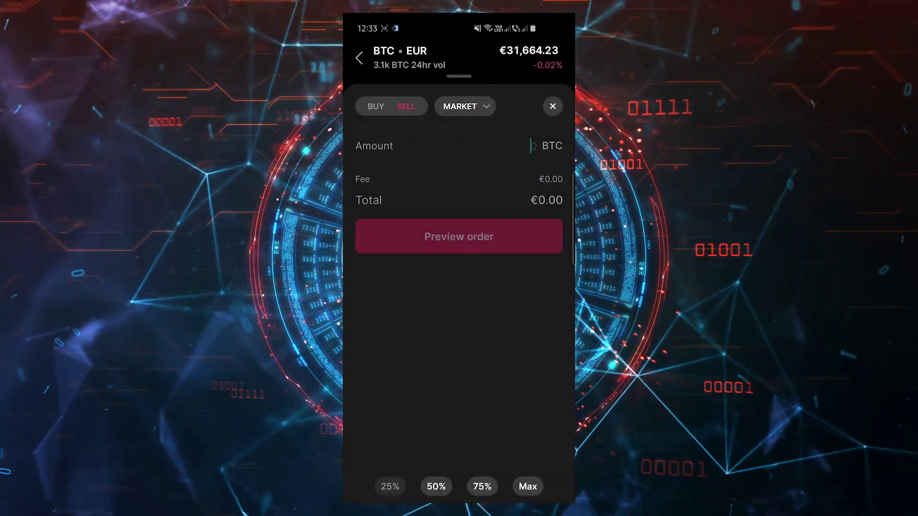
Set the sell amount to the full 0.003194 BTC balance and preview the €100.56 total
{"action": "left_click", "coordinate": [534, 146]}
{"action": "type", "text": ".00"}
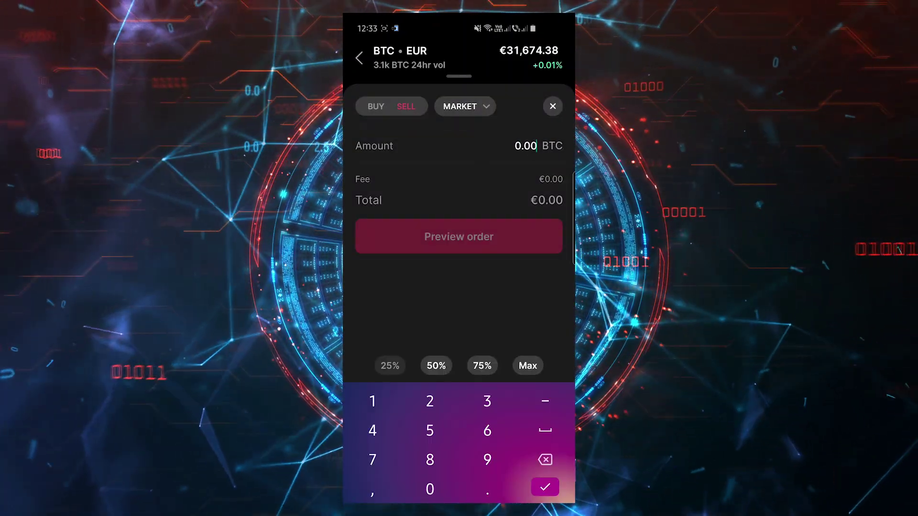
{"action": "type", "text": "1"}
{"action": "left_click", "coordinate": [436, 366]}
{"action": "left_click", "coordinate": [482, 366]}
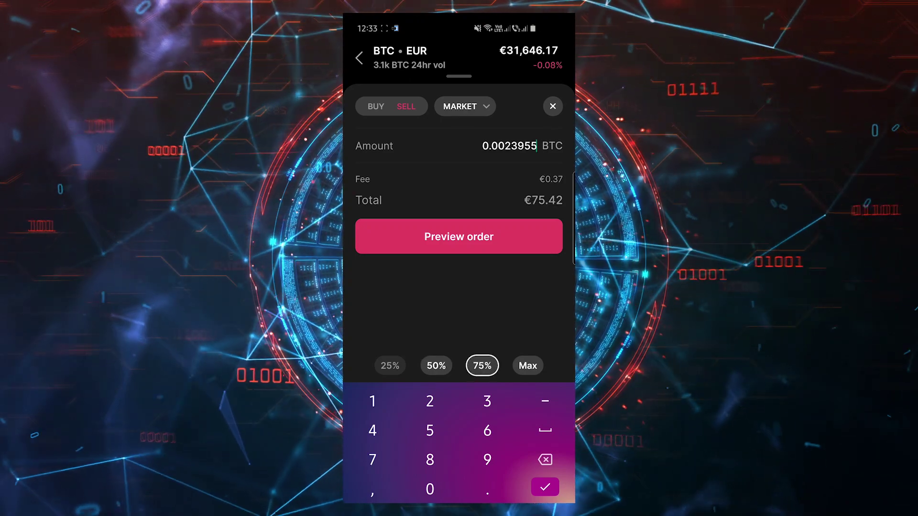
{"action": "left_click", "coordinate": [528, 366]}
{"action": "left_click", "coordinate": [459, 237]}
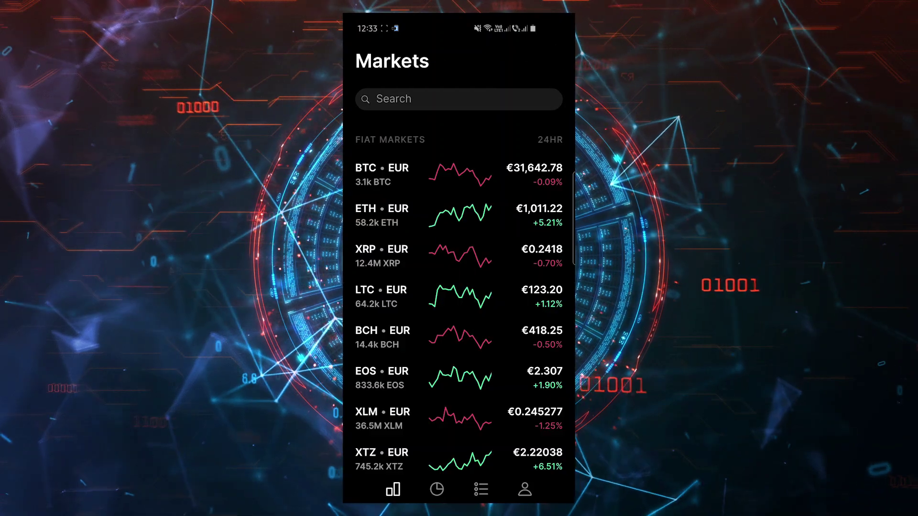
From the mobile Portfolio, withdraw EUR using SEPA Transfer as the method
{"action": "left_click", "coordinate": [437, 489]}
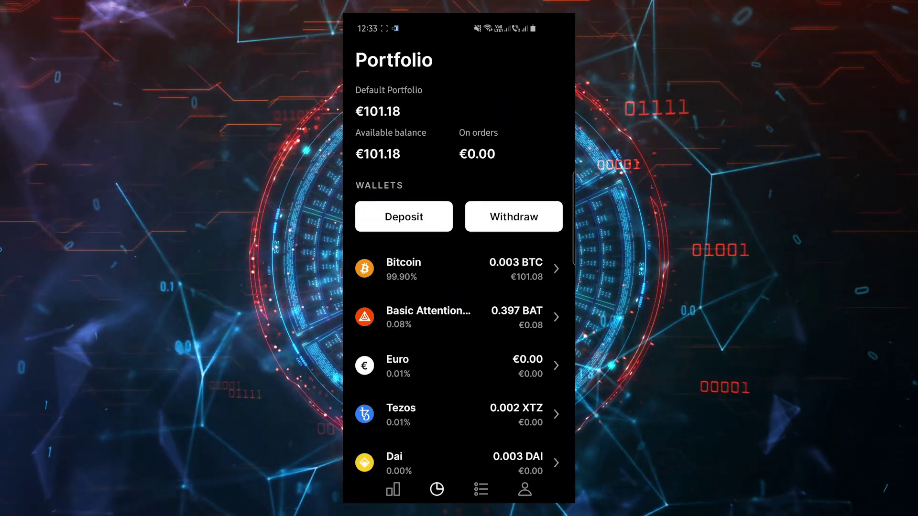
{"action": "left_click", "coordinate": [514, 217]}
{"action": "type", "text": "eur"}
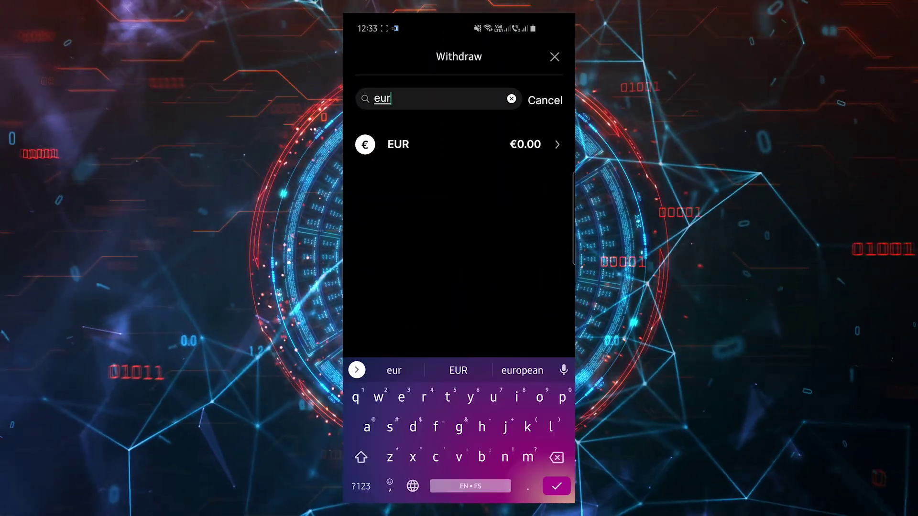
{"action": "left_click", "coordinate": [398, 144]}
{"action": "left_click", "coordinate": [441, 131]}
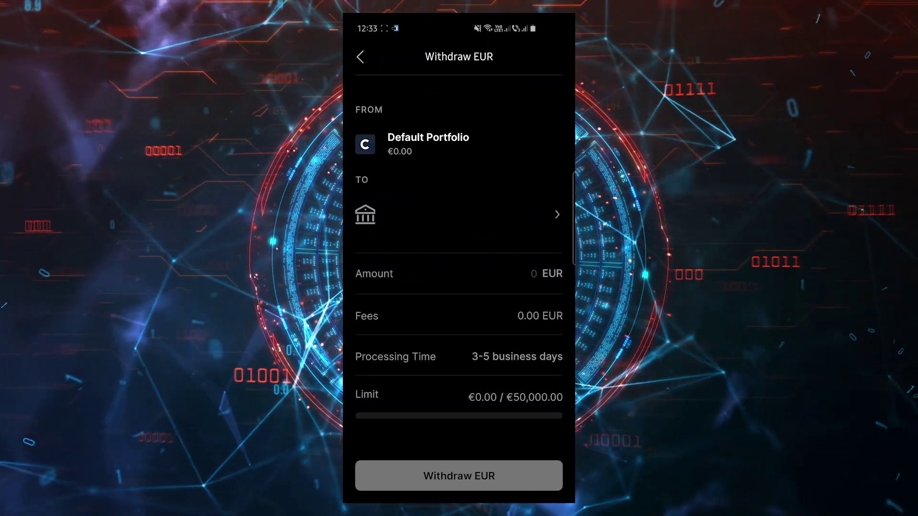